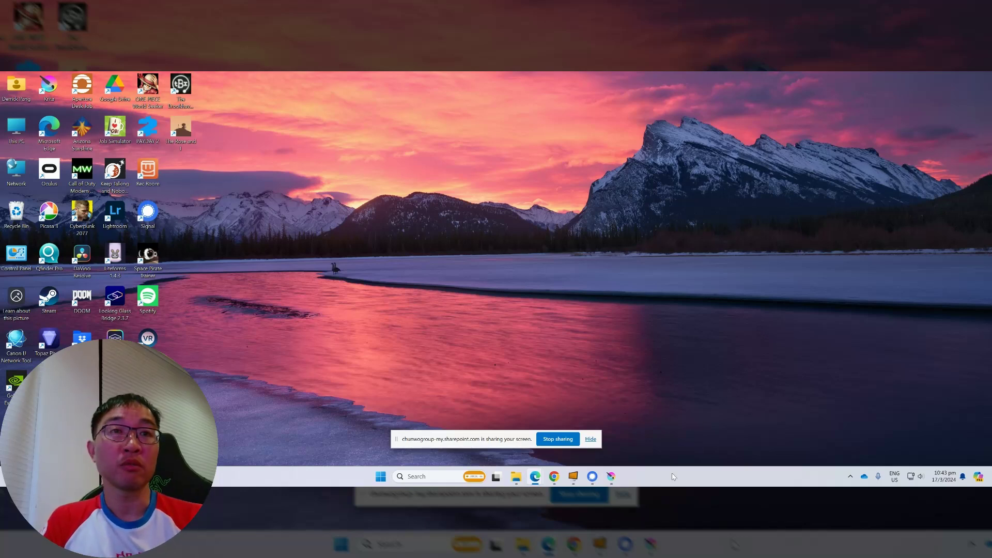
Switch to Krita and copy the complete AI generation prompt from the existing astronaut document
{"action": "left_click", "coordinate": [612, 475]}
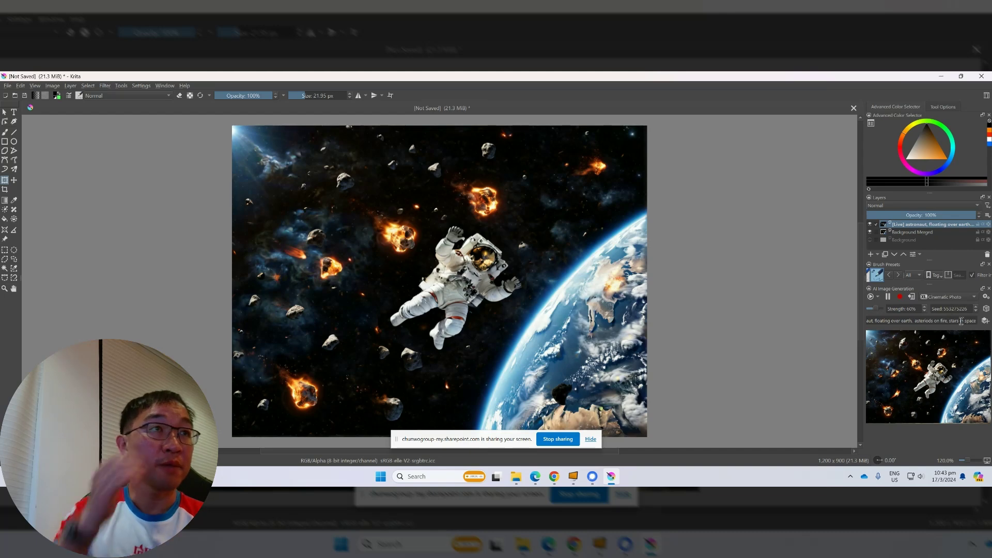
{"action": "triple_click", "coordinate": [936, 323]}
{"action": "key", "text": "ctrl+c"}
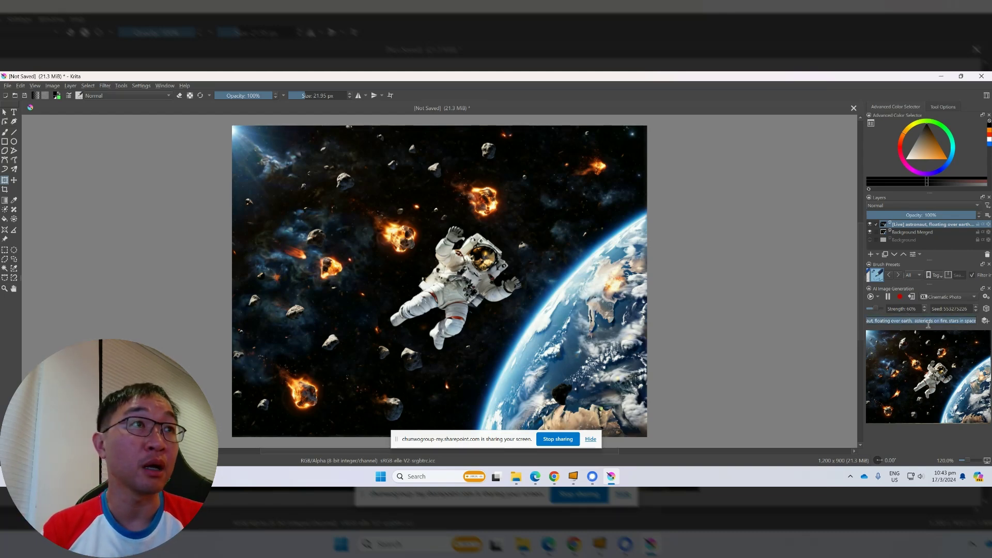
Create a new blank document of 1200 by 900 pixels, RGB/Alpha, 8-bit integer per channel
{"action": "left_click", "coordinate": [8, 86]}
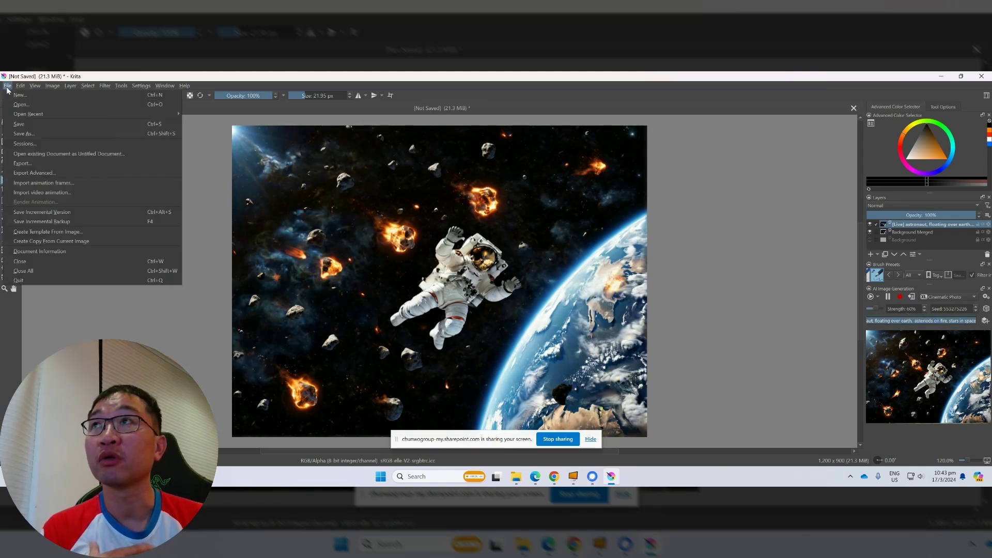
{"action": "left_click", "coordinate": [16, 96]}
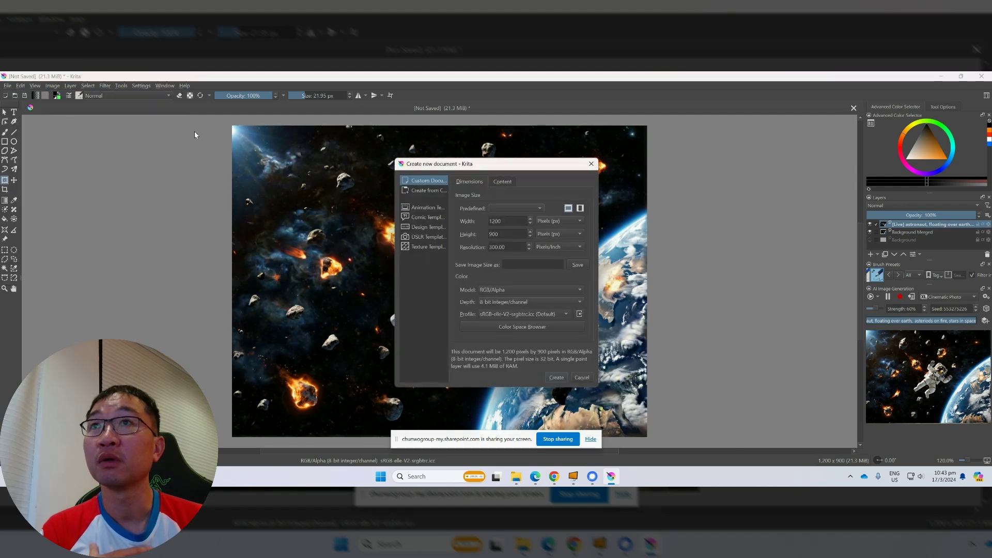
{"action": "left_click", "coordinate": [556, 378]}
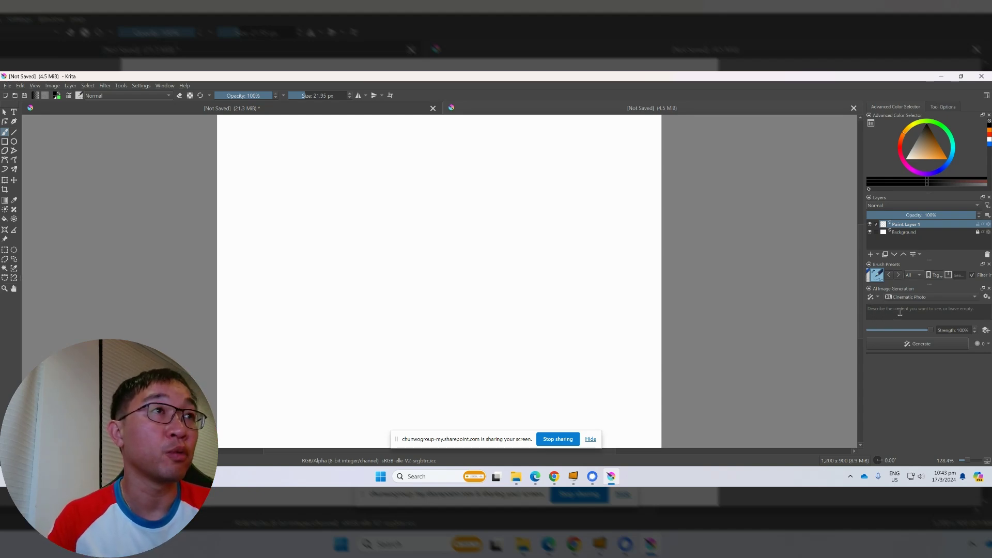
Paste the copied prompt about an astronaut floating over earth, asteroids on fire and stars in space into the new document's AI generation prompt
{"action": "left_click", "coordinate": [943, 313]}
{"action": "key", "text": "ctrl+v"}
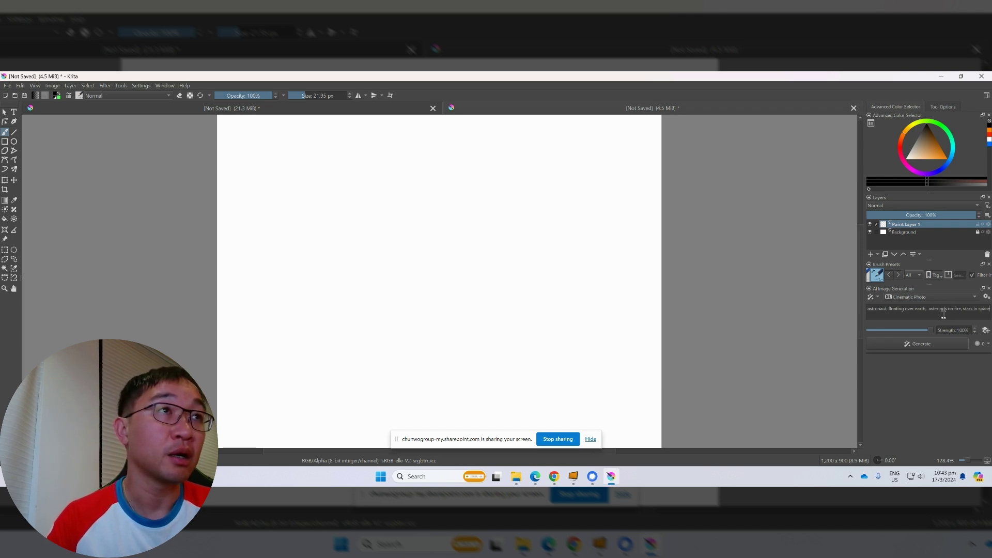
{"action": "left_click_drag", "start_coordinate": [881, 310], "coordinate": [990, 309]}
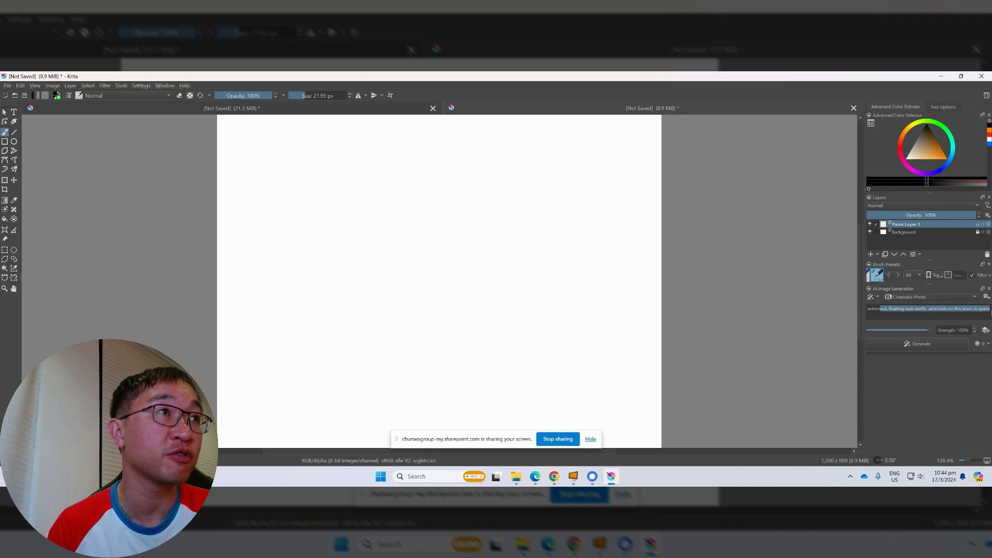
{"action": "left_click", "coordinate": [903, 316]}
Switch AI image generation to Live mode, start live generation, and raise its strength
{"action": "left_click", "coordinate": [878, 298]}
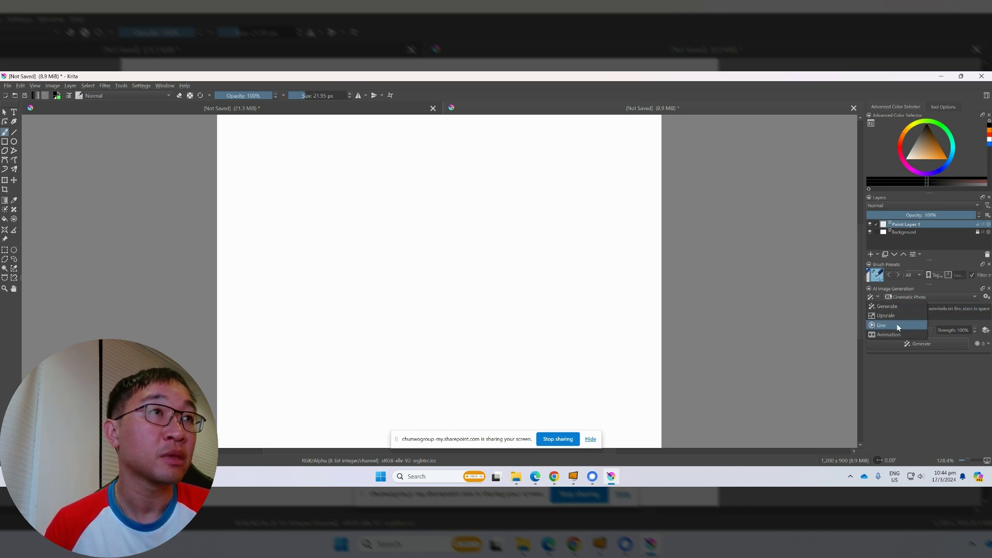
{"action": "left_click", "coordinate": [897, 325]}
{"action": "left_click", "coordinate": [887, 297]}
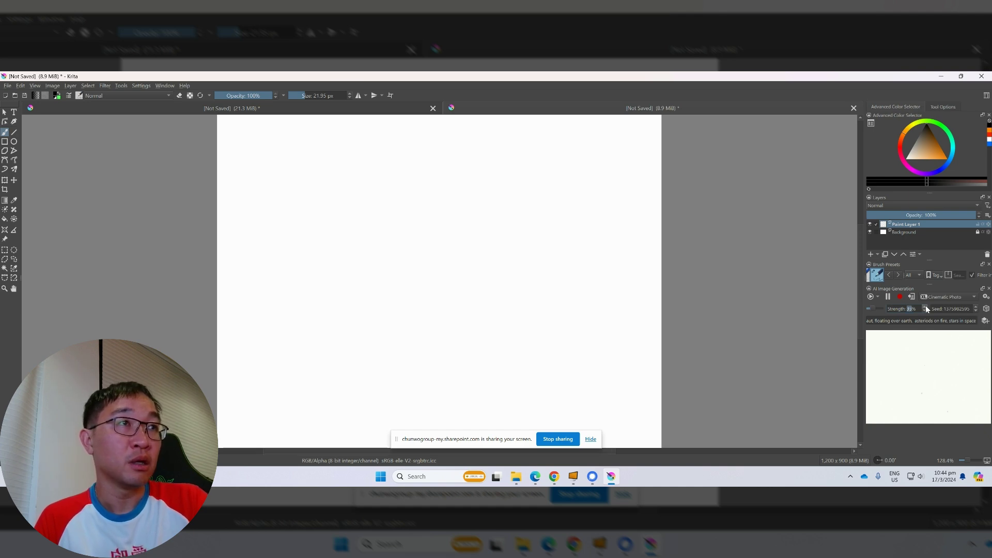
{"action": "left_click", "coordinate": [925, 307]}
{"action": "left_click", "coordinate": [926, 307]}
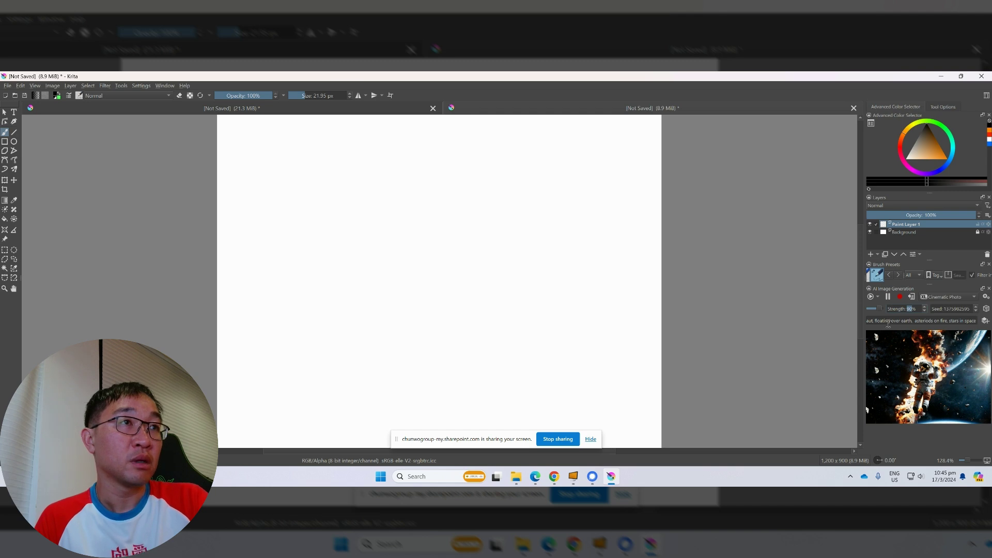
{"action": "left_click_drag", "start_coordinate": [888, 322], "coordinate": [977, 321]}
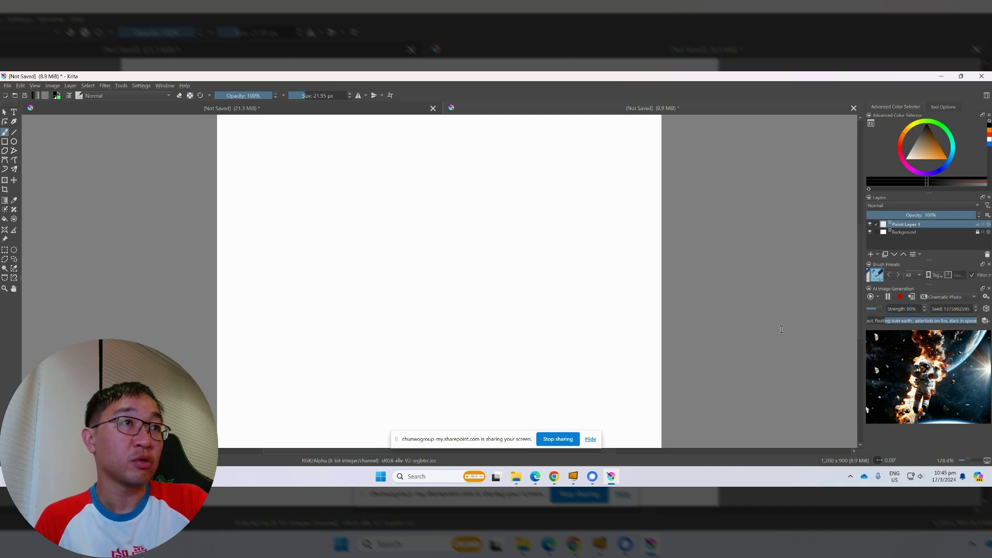
{"action": "left_click_drag", "start_coordinate": [873, 322], "coordinate": [827, 320]}
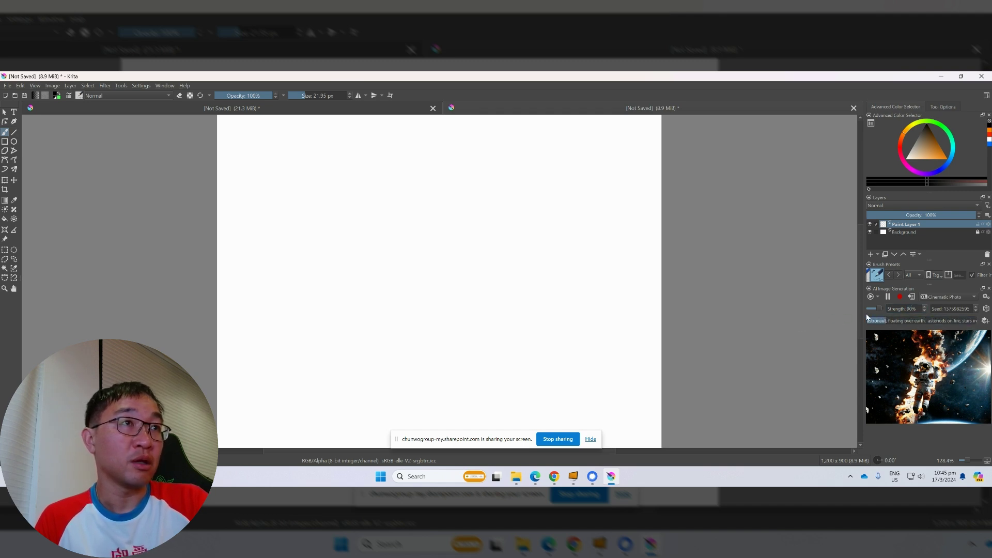
{"action": "left_click_drag", "start_coordinate": [933, 322], "coordinate": [989, 319]}
{"action": "key", "text": "shift+Home"}
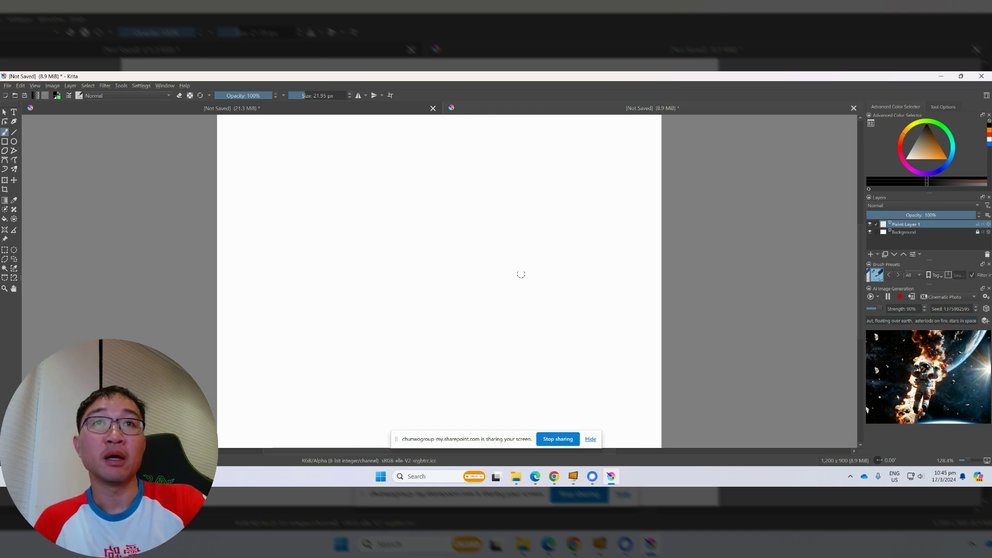
{"action": "right_click", "coordinate": [533, 249]}
{"action": "left_click", "coordinate": [548, 265]}
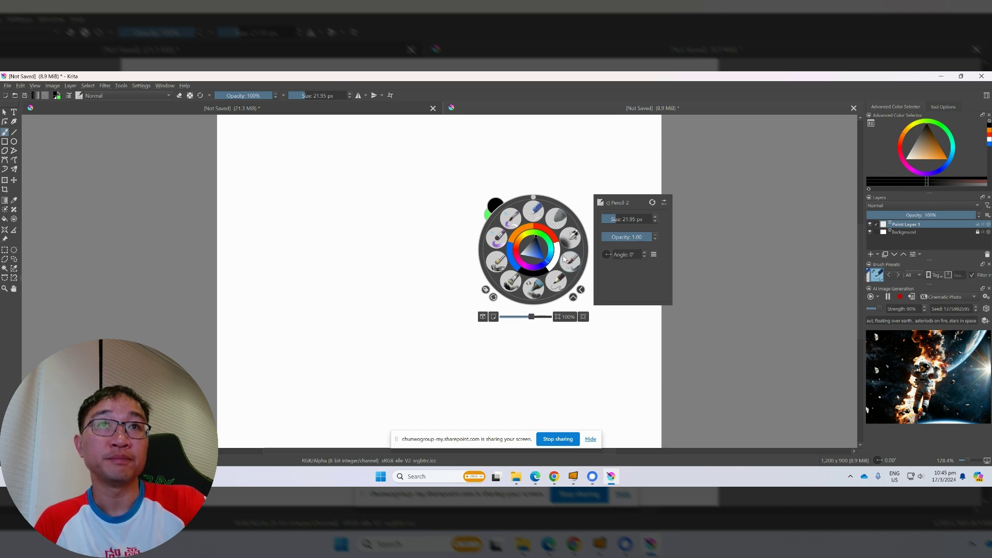
{"action": "left_click", "coordinate": [564, 274]}
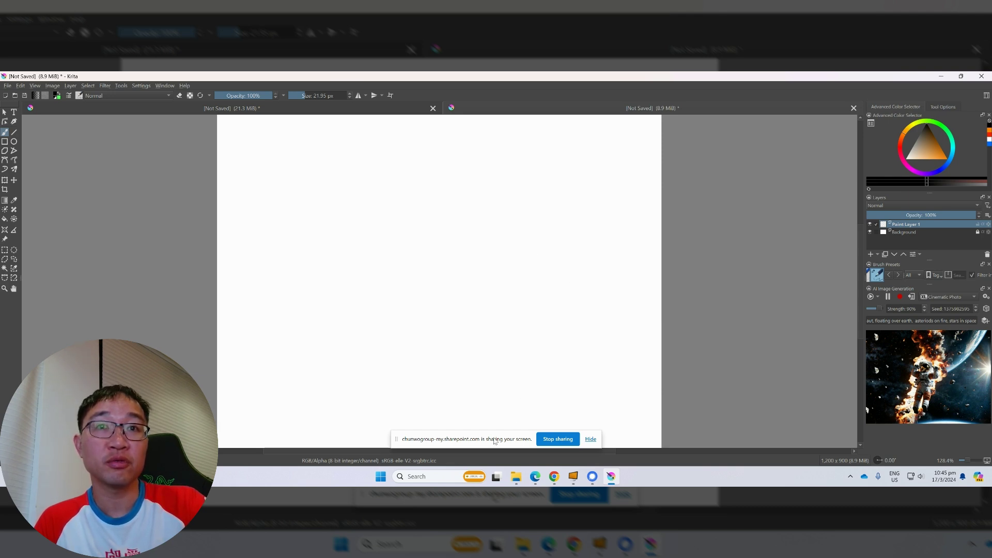
Move the screen-sharing notice away from the lower edge of the canvas
{"action": "left_click", "coordinate": [395, 441]}
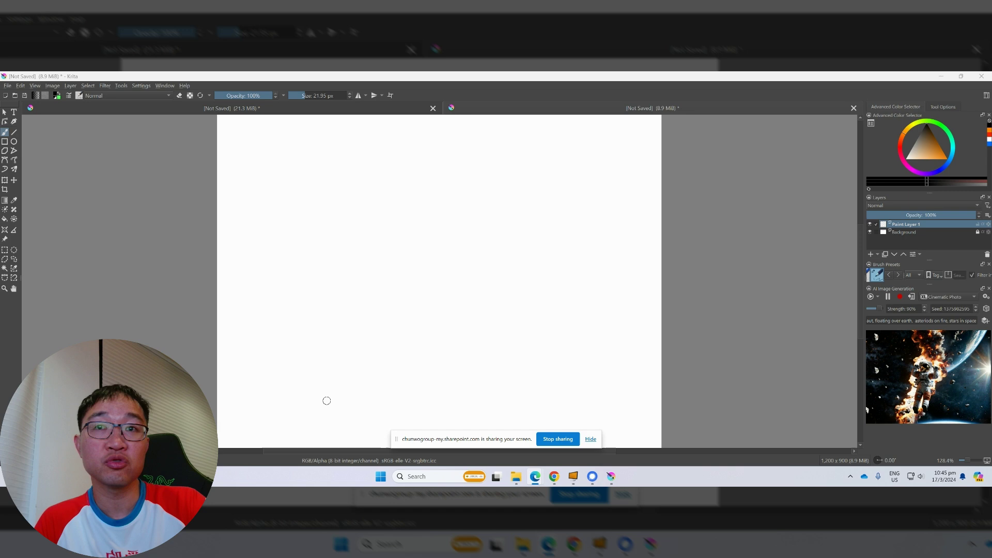
{"action": "left_click_drag", "start_coordinate": [395, 440], "coordinate": [1, 182]}
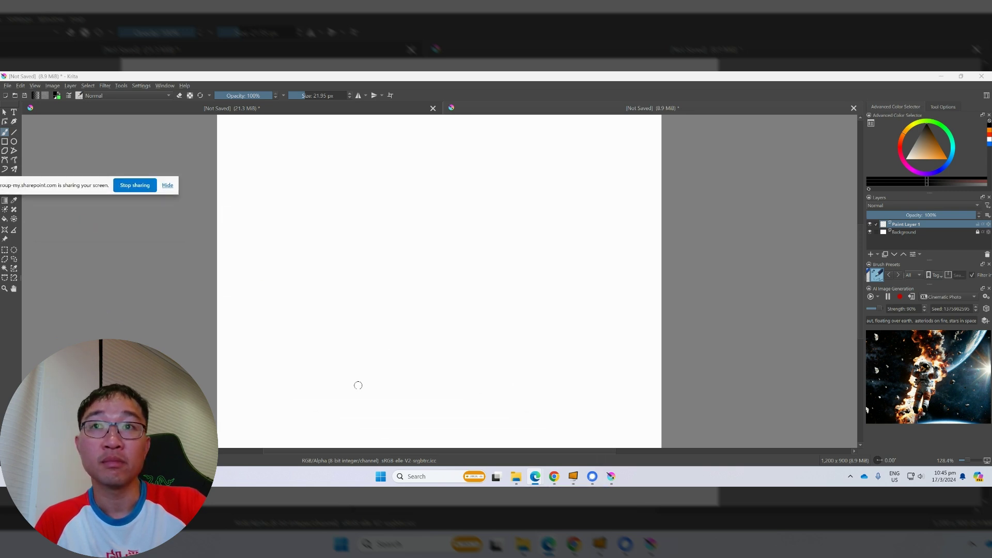
Draw a blue curved Earth outline across the canvas's lower-right corner with the Pencil-2 brush, undoing unsuitable strokes
{"action": "mouse_move", "coordinate": [461, 444]}
{"action": "left_mouse_down"}
{"action": "mouse_move", "coordinate": [508, 369]}
{"action": "mouse_move", "coordinate": [600, 290]}
{"action": "mouse_move", "coordinate": [678, 264]}
{"action": "left_mouse_up"}
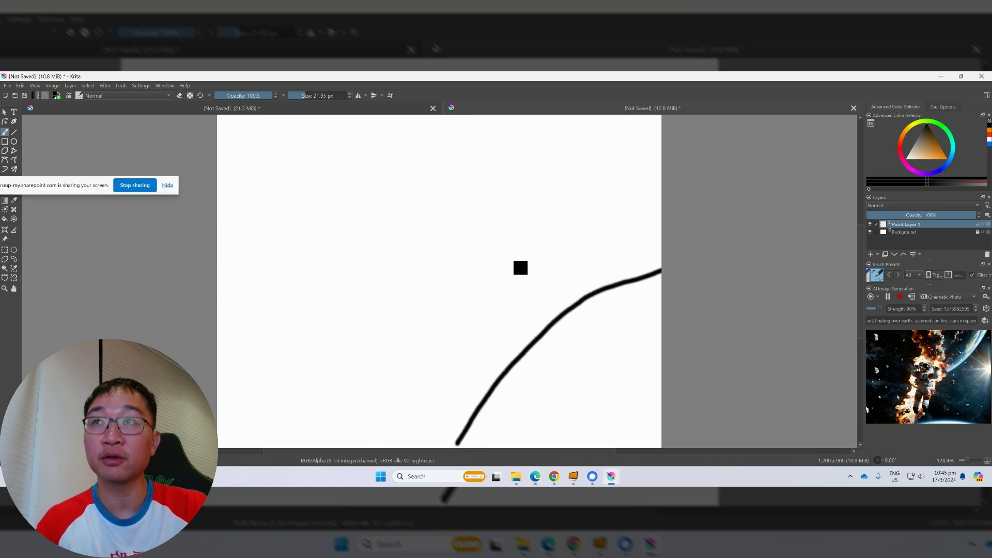
{"action": "key", "text": "ctrl+z"}
{"action": "right_click", "coordinate": [408, 206]}
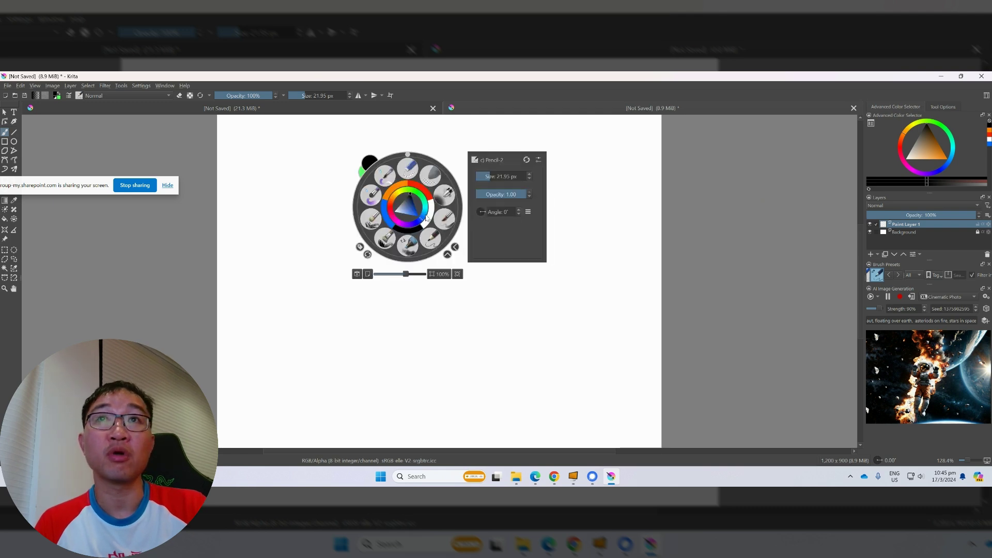
{"action": "left_click", "coordinate": [423, 220]}
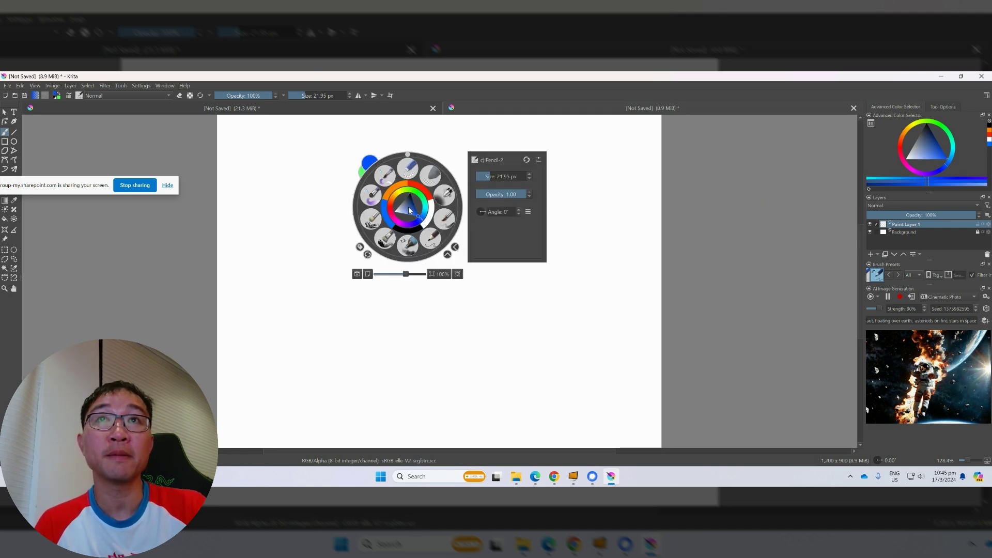
{"action": "left_click", "coordinate": [455, 310]}
{"action": "mouse_move", "coordinate": [476, 445]}
{"action": "left_mouse_down"}
{"action": "mouse_move", "coordinate": [550, 336]}
{"action": "mouse_move", "coordinate": [705, 268]}
{"action": "mouse_move", "coordinate": [666, 277]}
{"action": "mouse_move", "coordinate": [610, 317]}
{"action": "mouse_move", "coordinate": [478, 445]}
{"action": "left_mouse_up"}
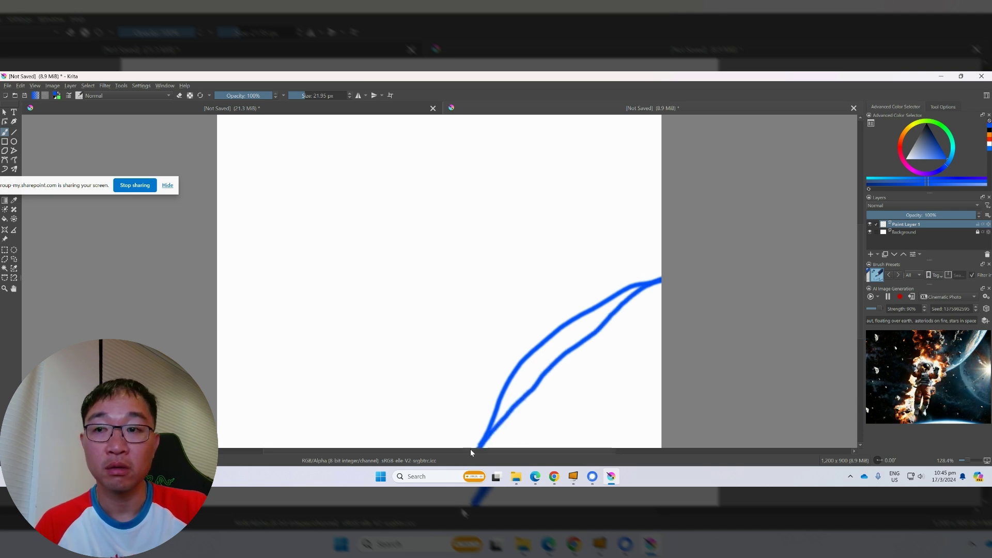
{"action": "key", "text": "ctrl+z"}
{"action": "mouse_move", "coordinate": [458, 445]}
{"action": "left_mouse_down"}
{"action": "mouse_move", "coordinate": [485, 389]}
{"action": "mouse_move", "coordinate": [664, 268]}
{"action": "left_mouse_up"}
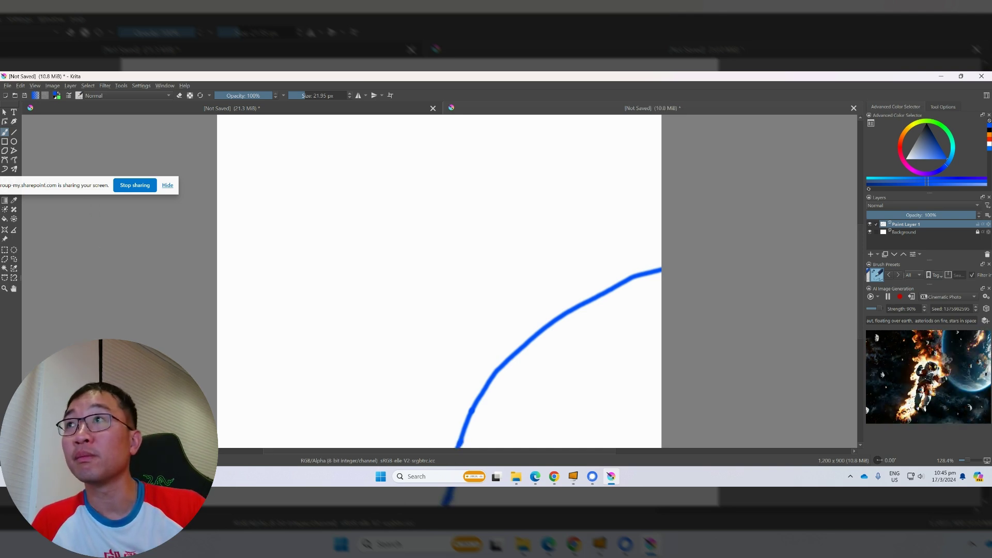
Hide the screen-sharing notice and fill the area enclosed by the Earth outline with blue
{"action": "left_click", "coordinate": [167, 185]}
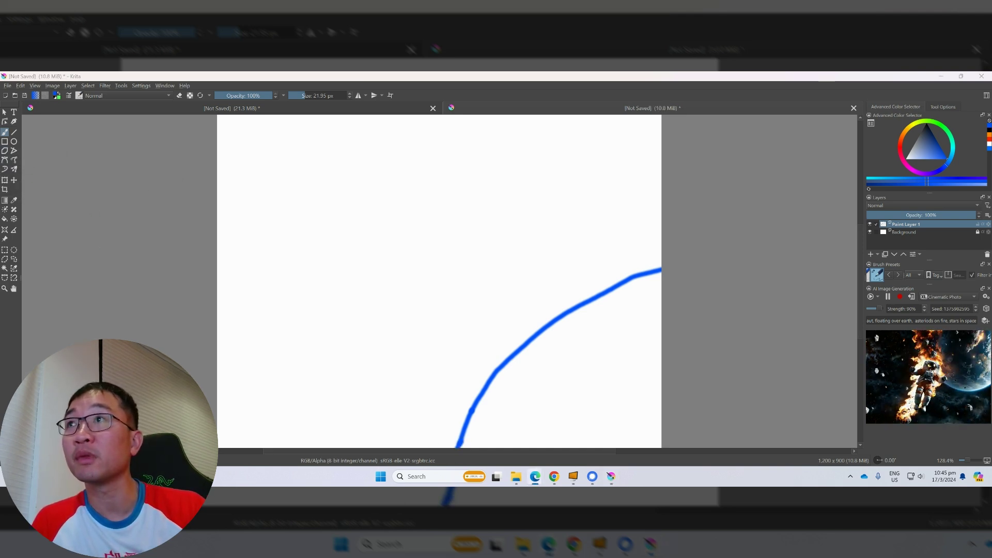
{"action": "left_click", "coordinate": [5, 218]}
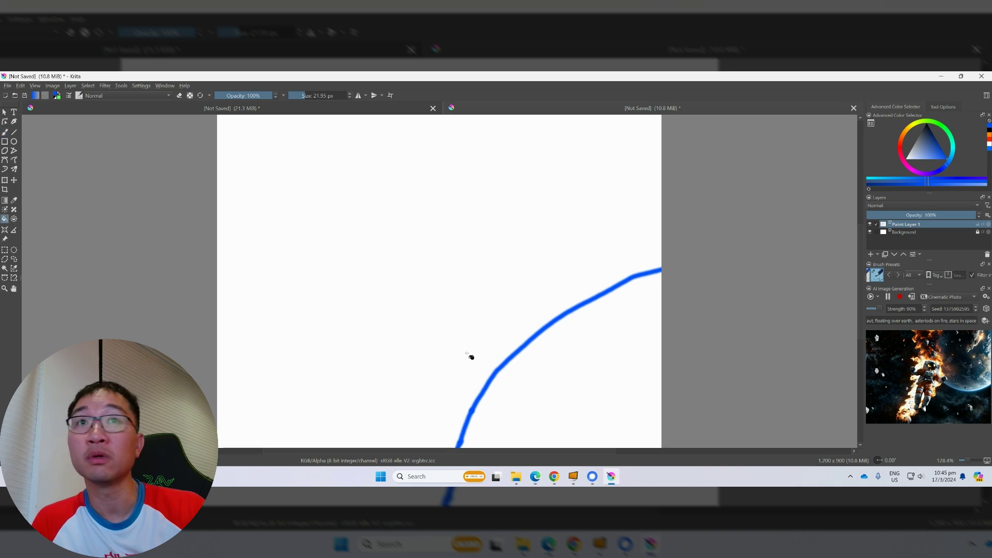
{"action": "left_click", "coordinate": [557, 372]}
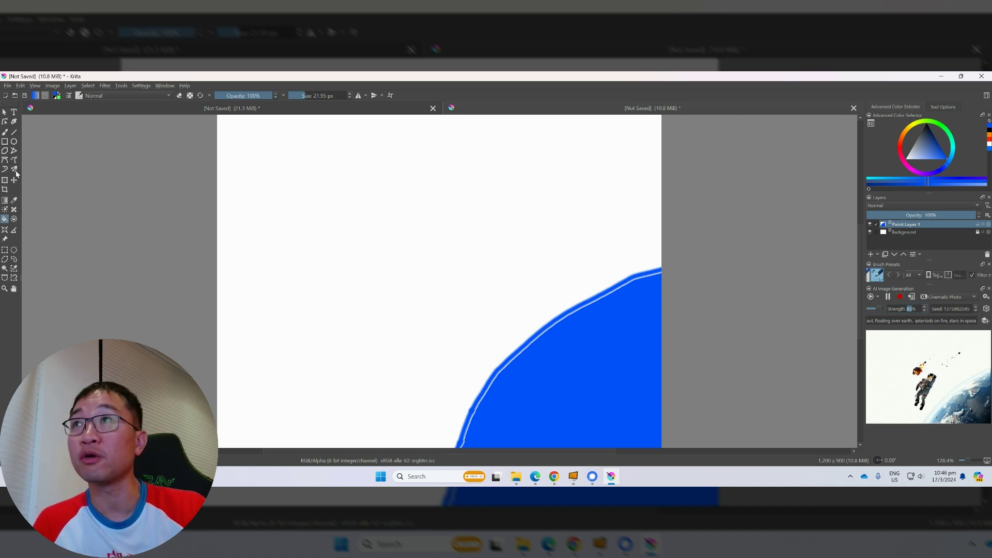
Fill the white sky area outside the Earth shape with black
{"action": "right_click", "coordinate": [329, 187]}
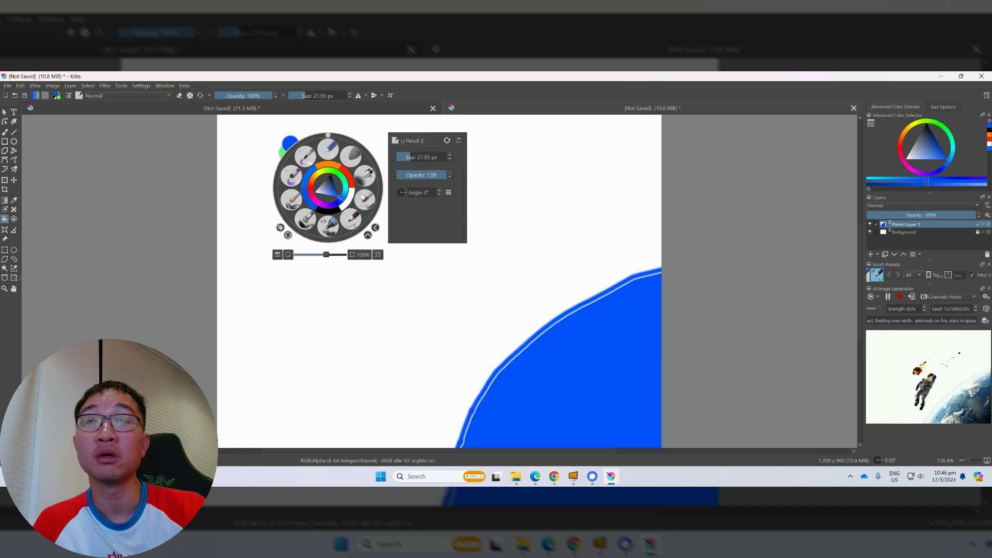
{"action": "left_click", "coordinate": [329, 215]}
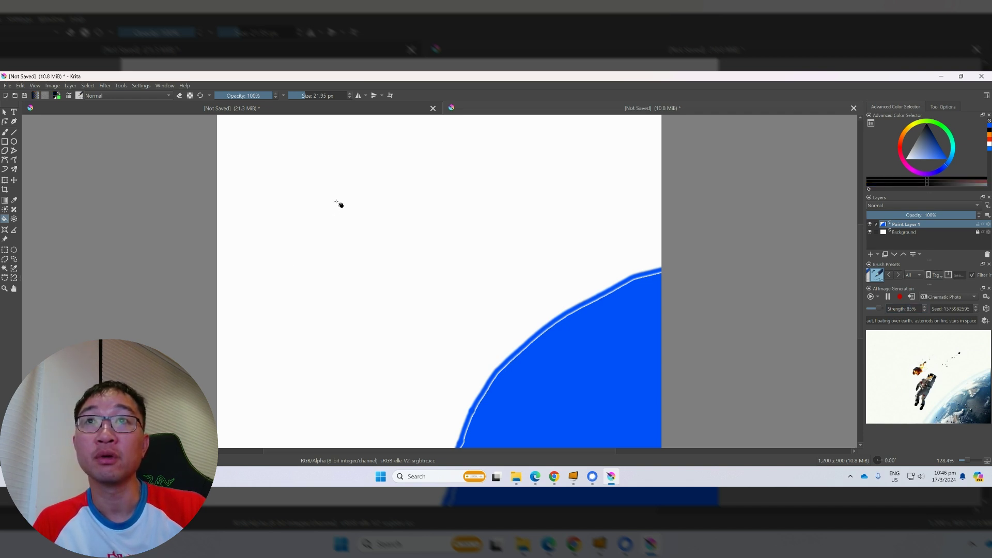
{"action": "left_click", "coordinate": [339, 204]}
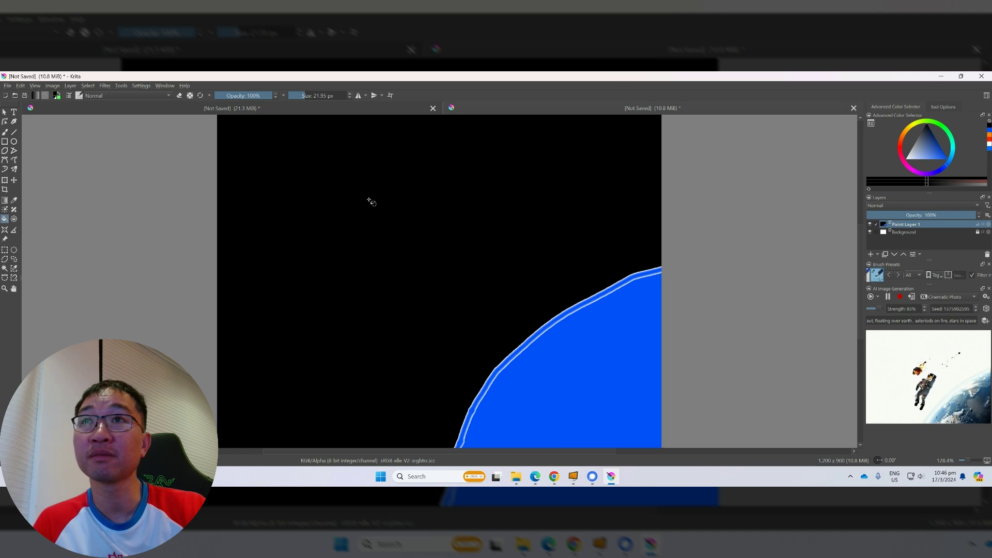
Paint over the white gaps along the Earth's edge in blue with a large soft brush of about 192 px
{"action": "right_click", "coordinate": [370, 202]}
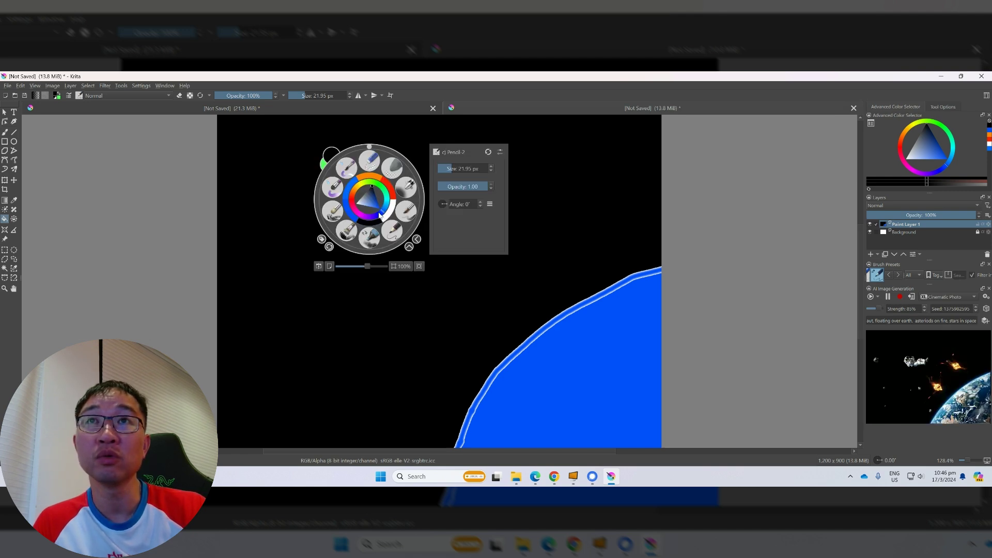
{"action": "left_click", "coordinate": [379, 205]}
{"action": "left_click", "coordinate": [386, 210]}
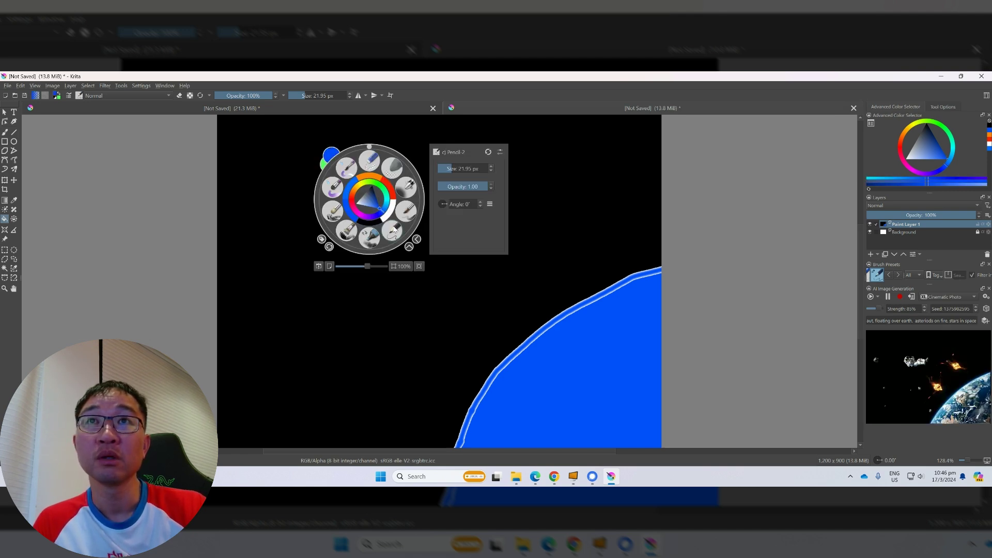
{"action": "left_click", "coordinate": [410, 186]}
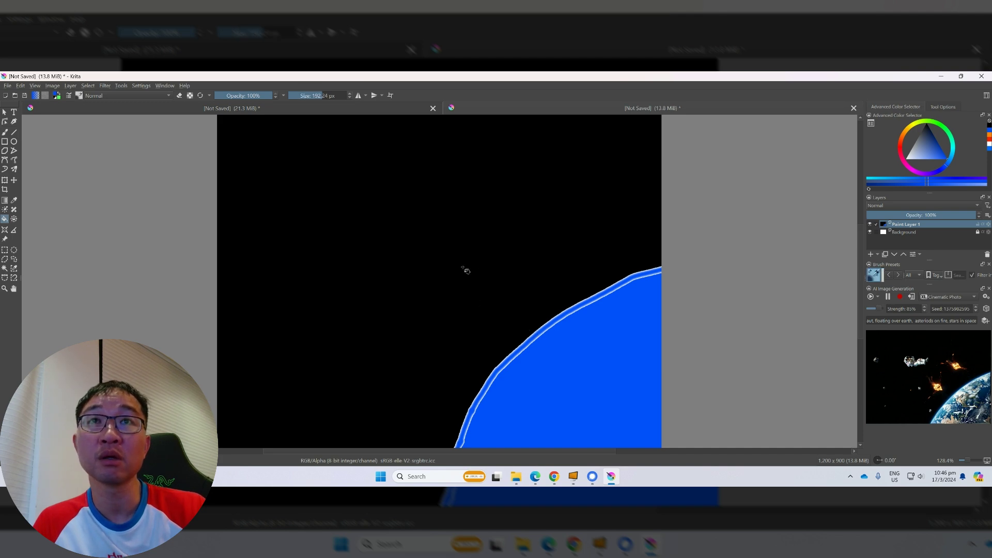
{"action": "left_click", "coordinate": [5, 132]}
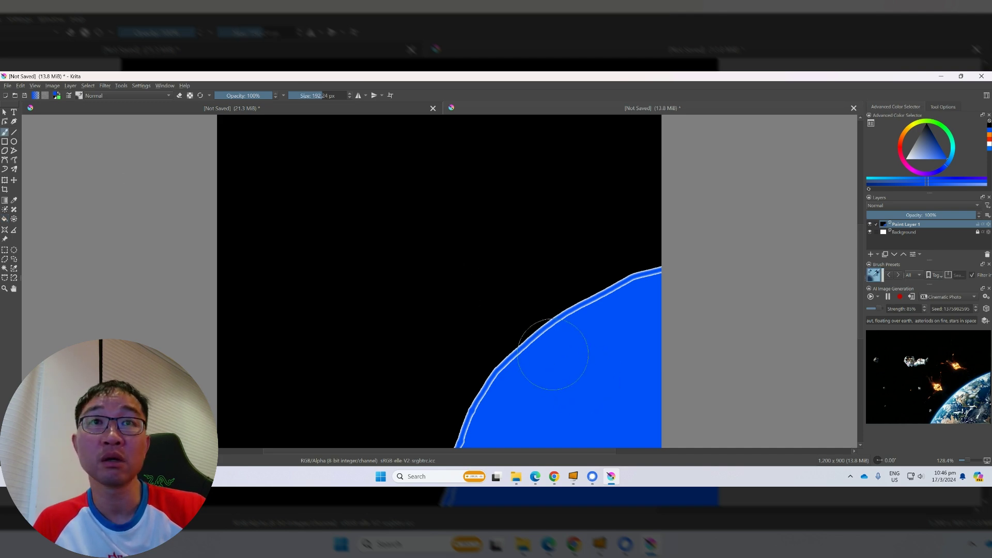
{"action": "mouse_move", "coordinate": [553, 359]}
{"action": "left_mouse_down"}
{"action": "mouse_move", "coordinate": [485, 439]}
{"action": "mouse_move", "coordinate": [526, 371]}
{"action": "mouse_move", "coordinate": [471, 445]}
{"action": "mouse_move", "coordinate": [521, 375]}
{"action": "mouse_move", "coordinate": [625, 305]}
{"action": "mouse_move", "coordinate": [691, 280]}
{"action": "mouse_move", "coordinate": [475, 404]}
{"action": "mouse_move", "coordinate": [597, 313]}
{"action": "mouse_move", "coordinate": [713, 260]}
{"action": "mouse_move", "coordinate": [635, 296]}
{"action": "mouse_move", "coordinate": [533, 379]}
{"action": "mouse_move", "coordinate": [456, 469]}
{"action": "mouse_move", "coordinate": [490, 412]}
{"action": "mouse_move", "coordinate": [586, 335]}
{"action": "mouse_move", "coordinate": [670, 298]}
{"action": "mouse_move", "coordinate": [552, 354]}
{"action": "mouse_move", "coordinate": [501, 392]}
{"action": "mouse_move", "coordinate": [545, 339]}
{"action": "mouse_move", "coordinate": [626, 290]}
{"action": "mouse_move", "coordinate": [701, 262]}
{"action": "mouse_move", "coordinate": [532, 362]}
{"action": "left_mouse_up"}
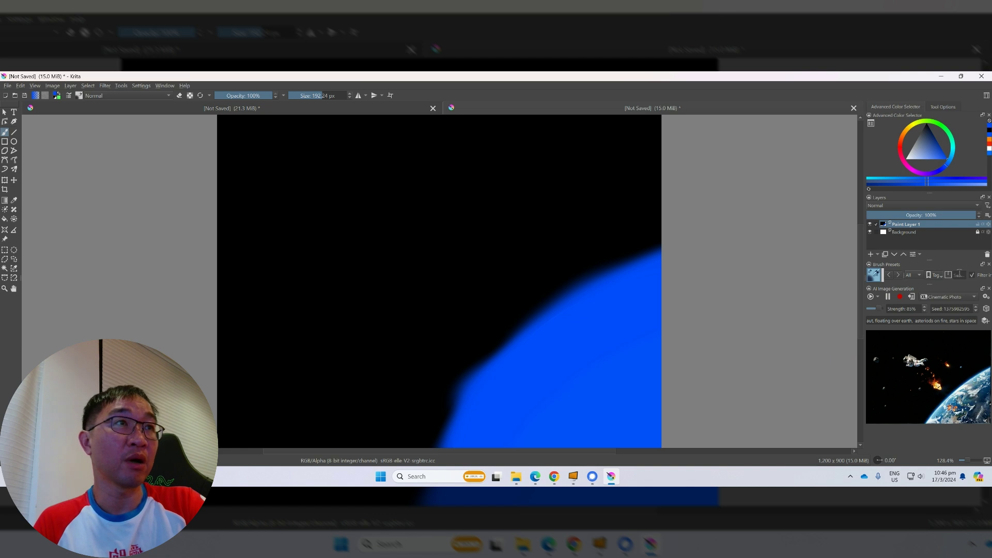
Copy the current live generation result onto the canvas as a new layer
{"action": "left_click", "coordinate": [913, 296]}
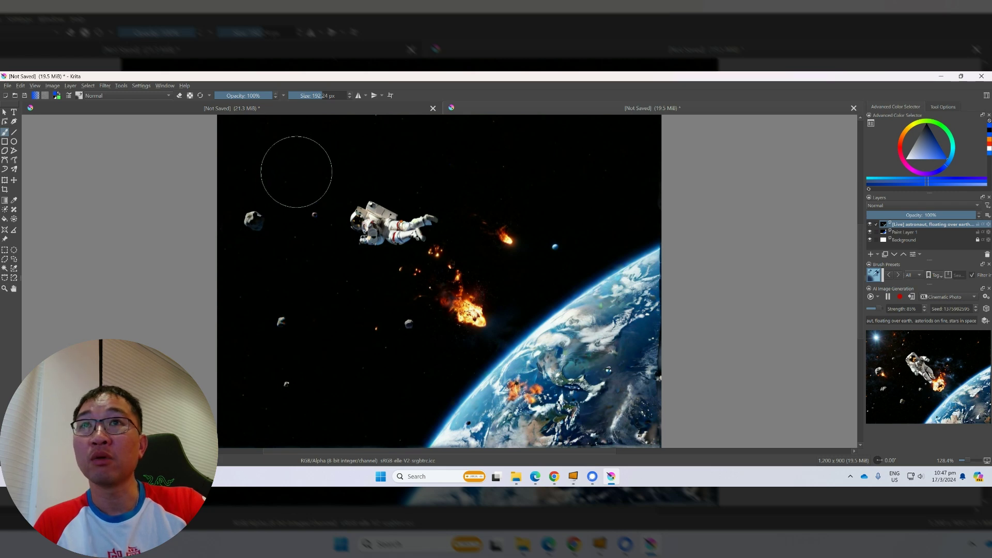
Paint five diagonal red streaks across the black sky with the Wet Paint Details brush at 15 px
{"action": "right_click", "coordinate": [297, 169]}
{"action": "left_click", "coordinate": [322, 169]}
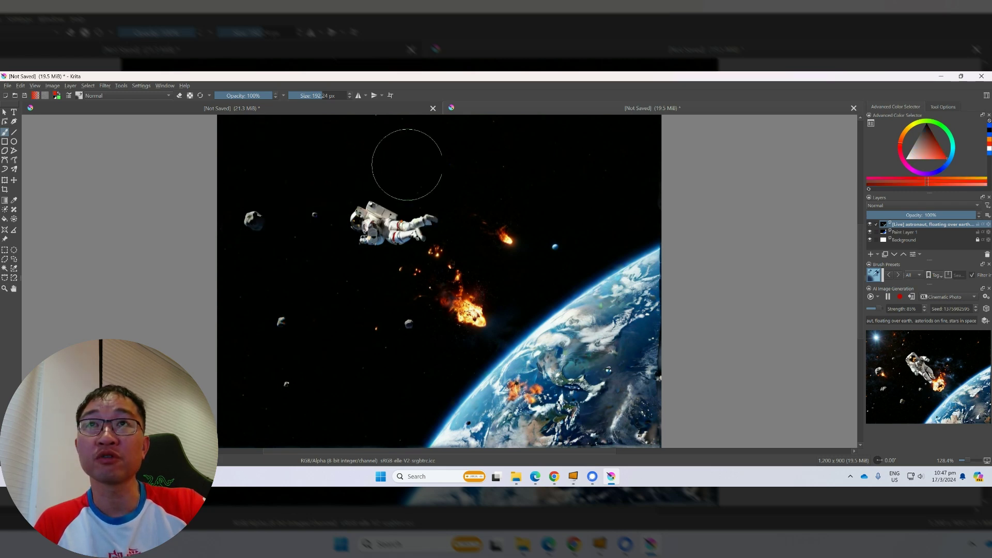
{"action": "right_click", "coordinate": [301, 175]}
{"action": "left_click_drag", "start_coordinate": [383, 145], "coordinate": [392, 146]}
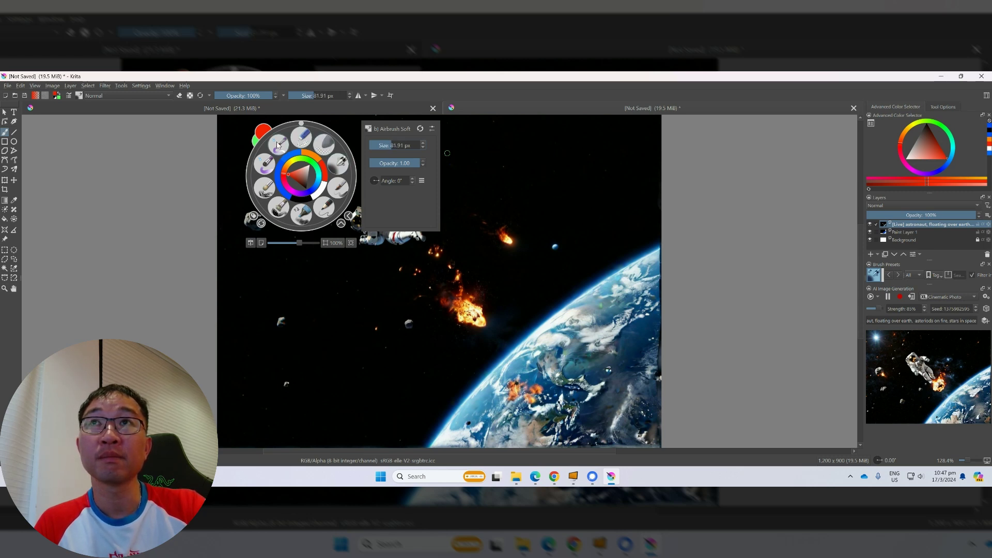
{"action": "left_click", "coordinate": [300, 139]}
{"action": "left_click_drag", "start_coordinate": [437, 143], "coordinate": [500, 196]}
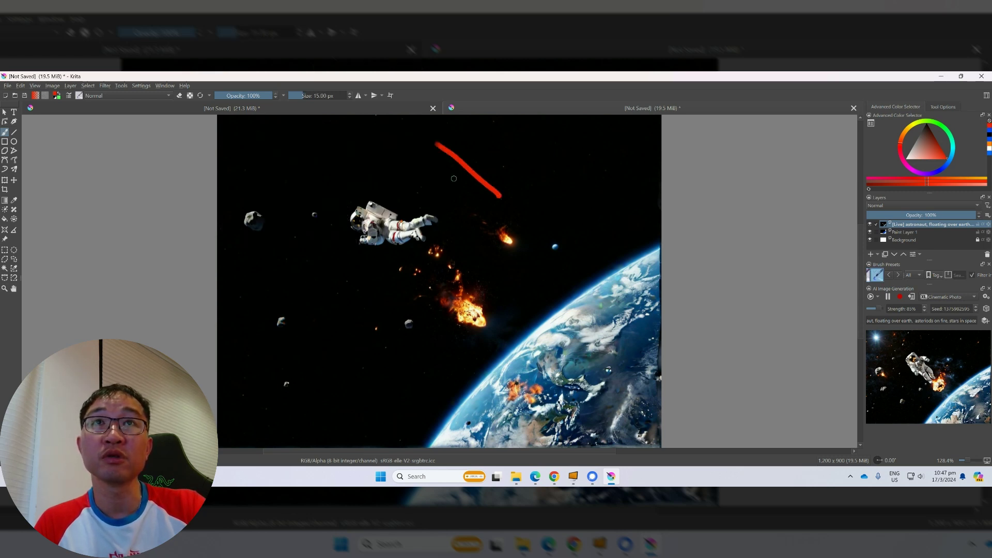
{"action": "left_click_drag", "start_coordinate": [269, 266], "coordinate": [344, 315]}
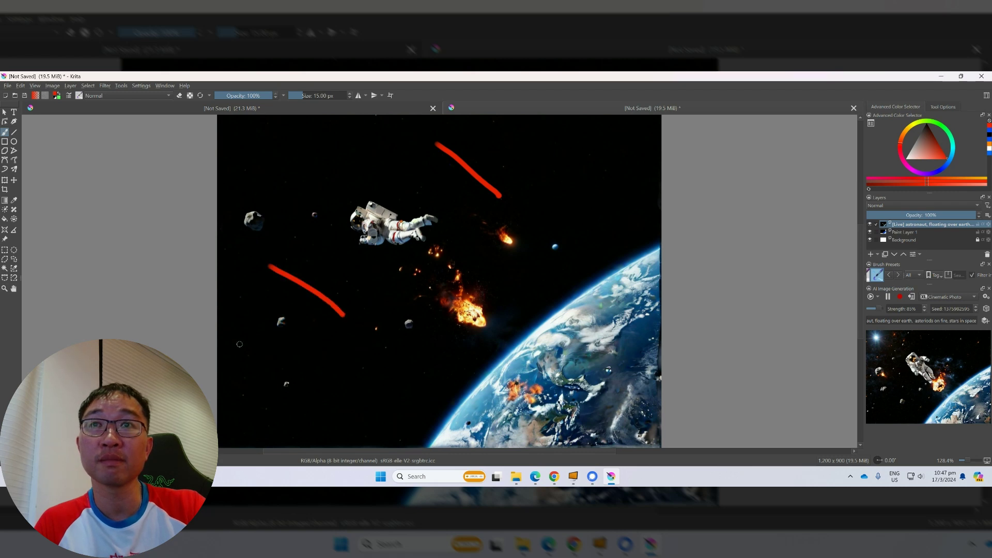
{"action": "left_click_drag", "start_coordinate": [239, 344], "coordinate": [316, 385]}
{"action": "left_click_drag", "start_coordinate": [537, 156], "coordinate": [613, 209]}
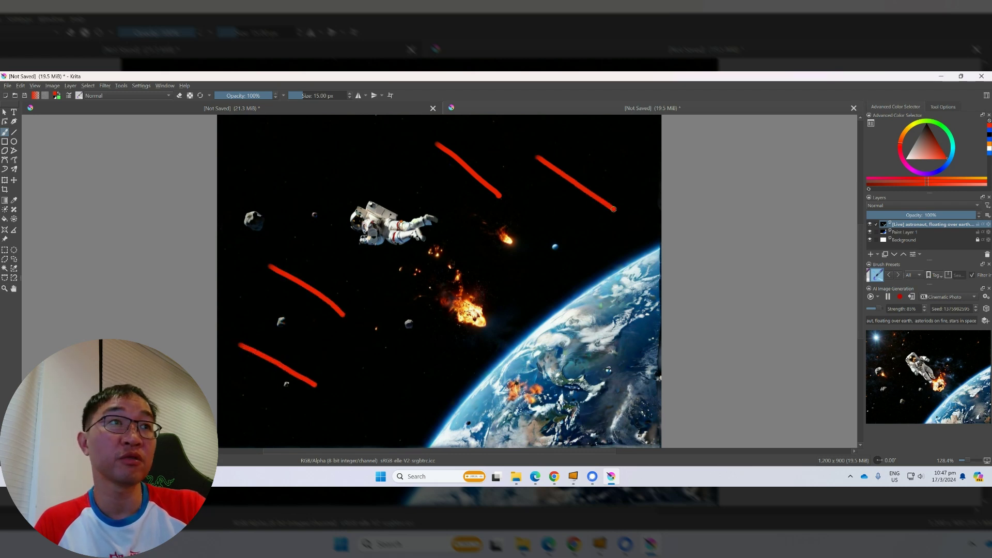
{"action": "left_click_drag", "start_coordinate": [336, 416], "coordinate": [376, 436]}
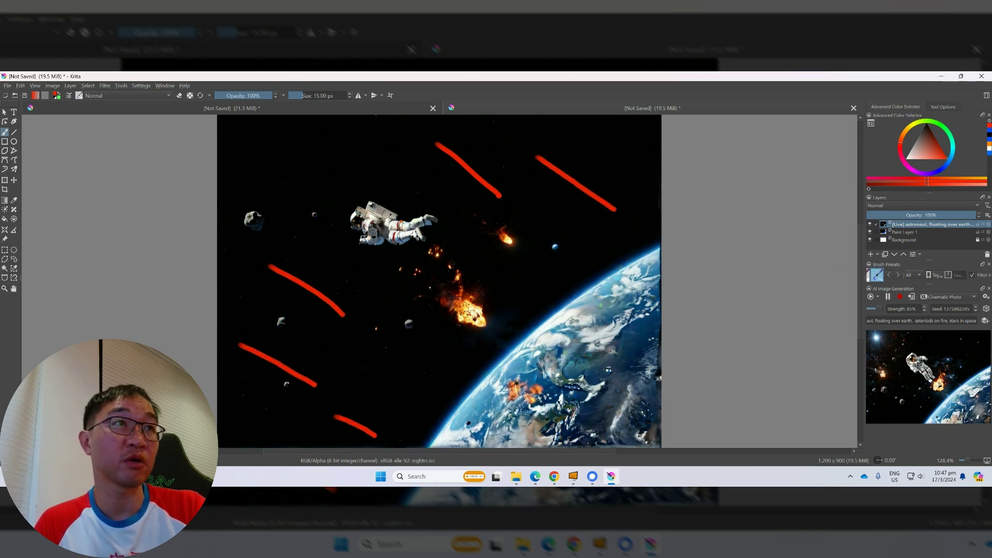
Set the live generation strength to 70% and copy the result onto the canvas as a new layer
{"action": "left_click", "coordinate": [924, 306]}
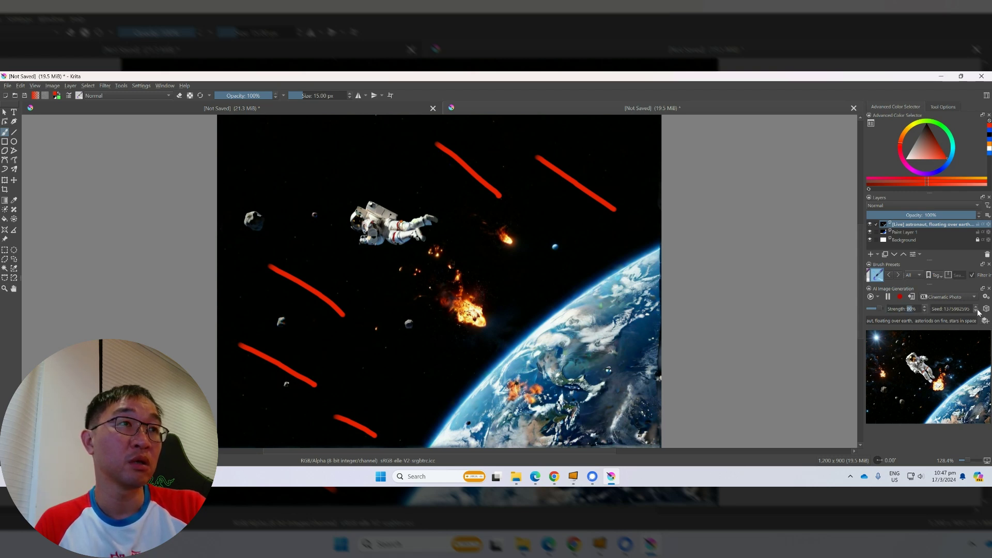
{"action": "left_click", "coordinate": [925, 310]}
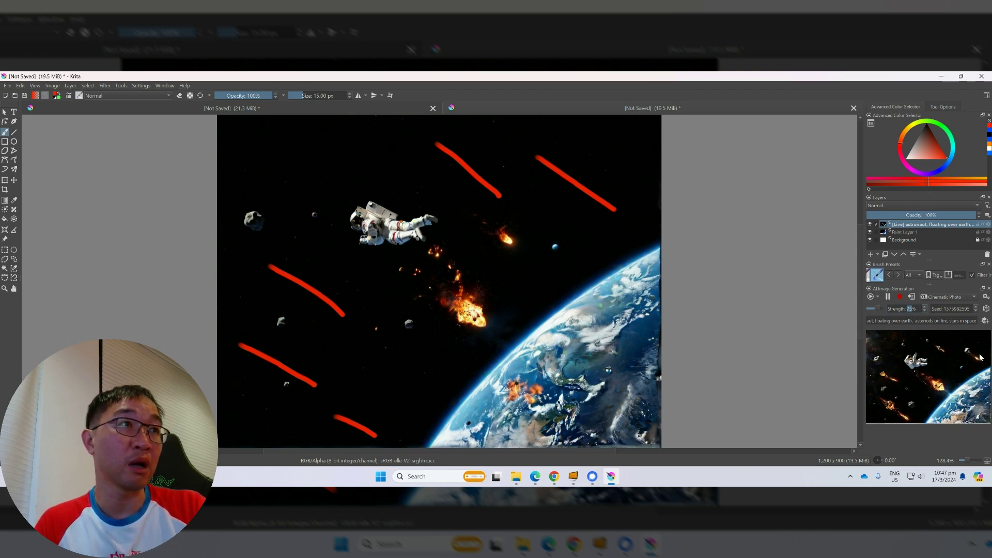
{"action": "left_click", "coordinate": [925, 310]}
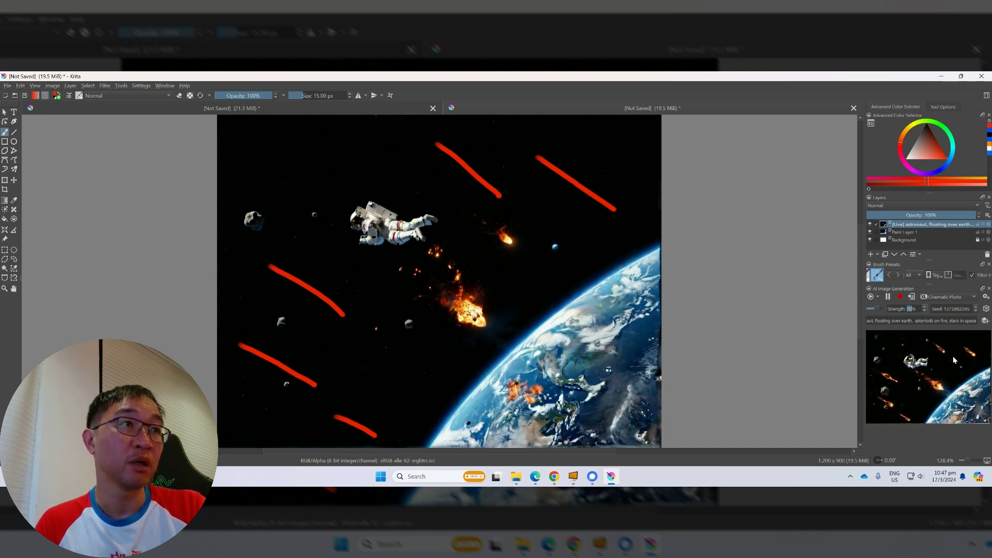
{"action": "left_click", "coordinate": [914, 296]}
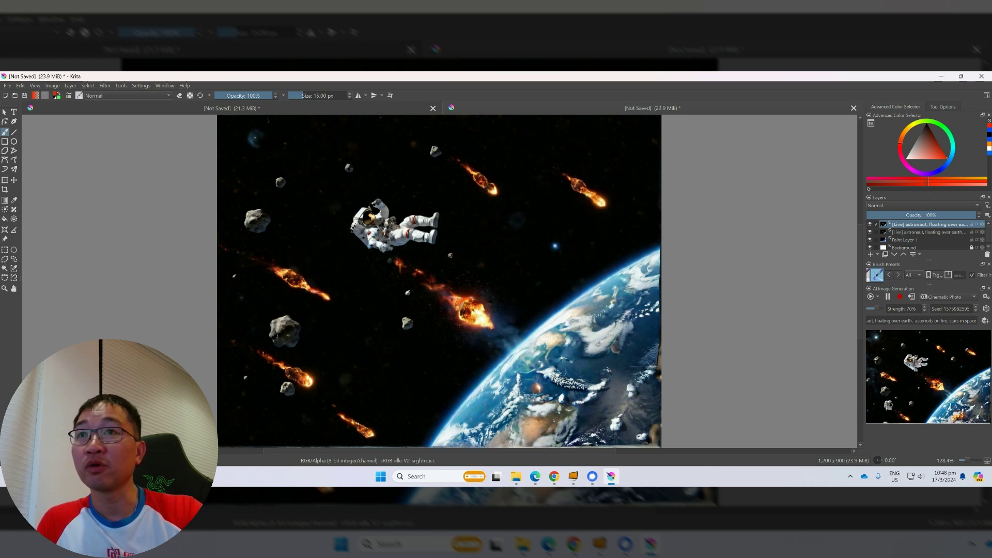
Outline the astronaut with a freehand selection and transform it by rotating it clockwise, enlarging it and shifting it slightly
{"action": "left_click", "coordinate": [15, 260]}
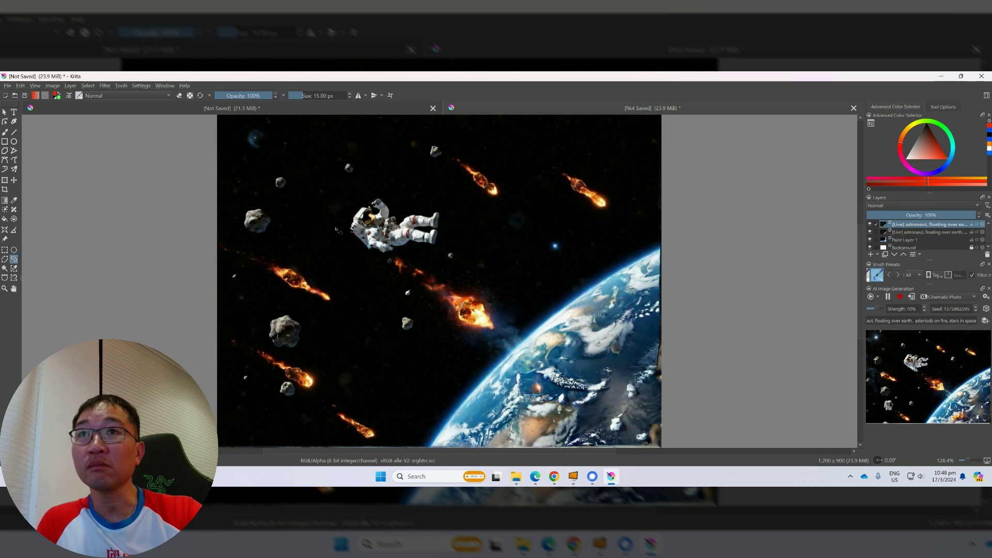
{"action": "mouse_move", "coordinate": [407, 254]}
{"action": "left_mouse_down"}
{"action": "mouse_move", "coordinate": [377, 261]}
{"action": "mouse_move", "coordinate": [347, 241]}
{"action": "mouse_move", "coordinate": [346, 213]}
{"action": "mouse_move", "coordinate": [365, 188]}
{"action": "mouse_move", "coordinate": [432, 196]}
{"action": "mouse_move", "coordinate": [457, 216]}
{"action": "mouse_move", "coordinate": [436, 248]}
{"action": "mouse_move", "coordinate": [405, 257]}
{"action": "left_mouse_up"}
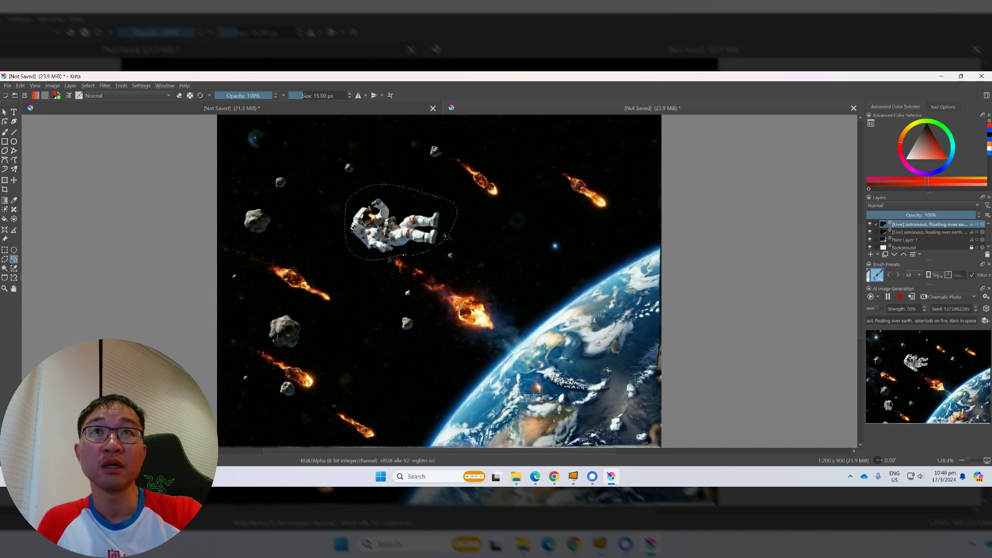
{"action": "right_click", "coordinate": [433, 214]}
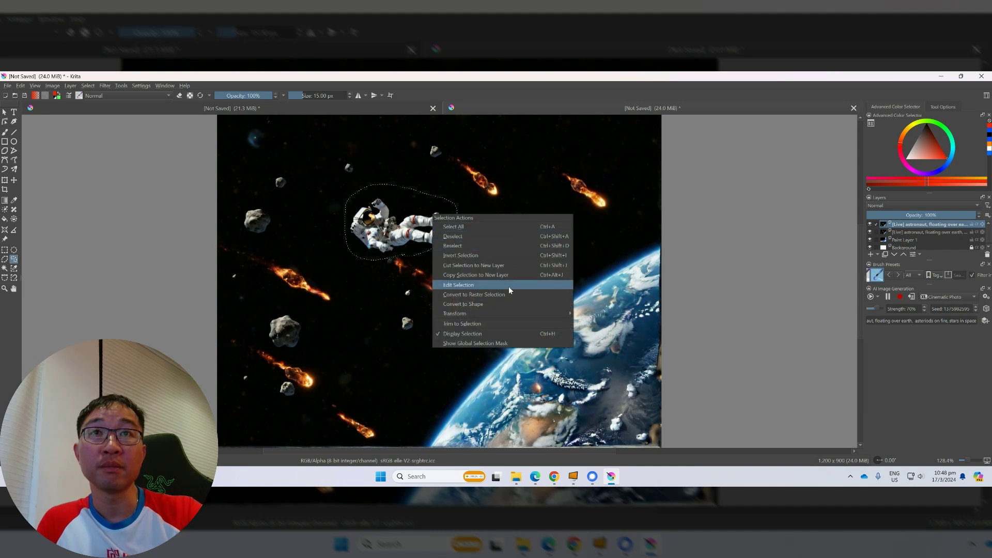
{"action": "mouse_move", "coordinate": [500, 316]}
{"action": "left_click", "coordinate": [600, 314]}
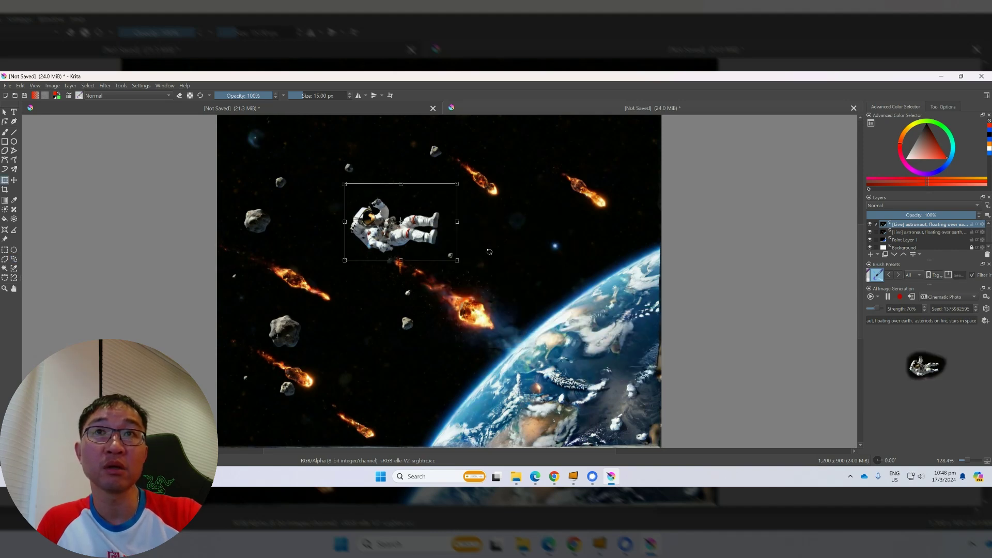
{"action": "left_click_drag", "start_coordinate": [459, 262], "coordinate": [419, 288]}
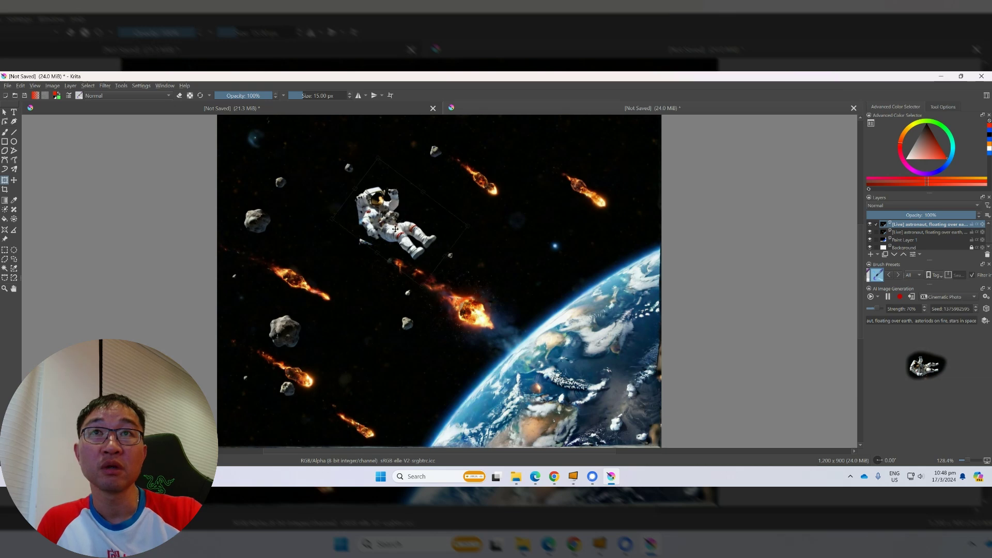
{"action": "left_click_drag", "start_coordinate": [465, 235], "coordinate": [515, 232]}
{"action": "left_click_drag", "start_coordinate": [437, 220], "coordinate": [415, 219]}
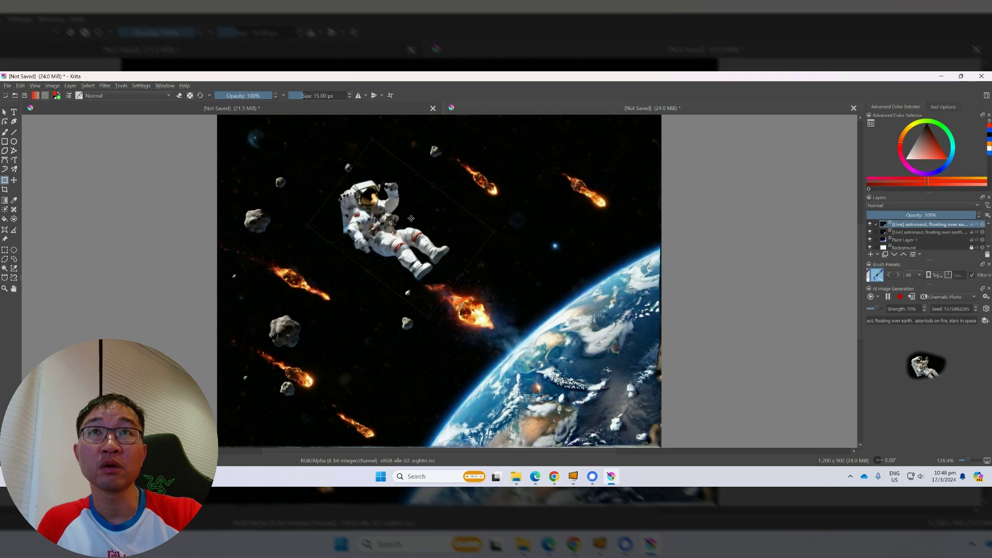
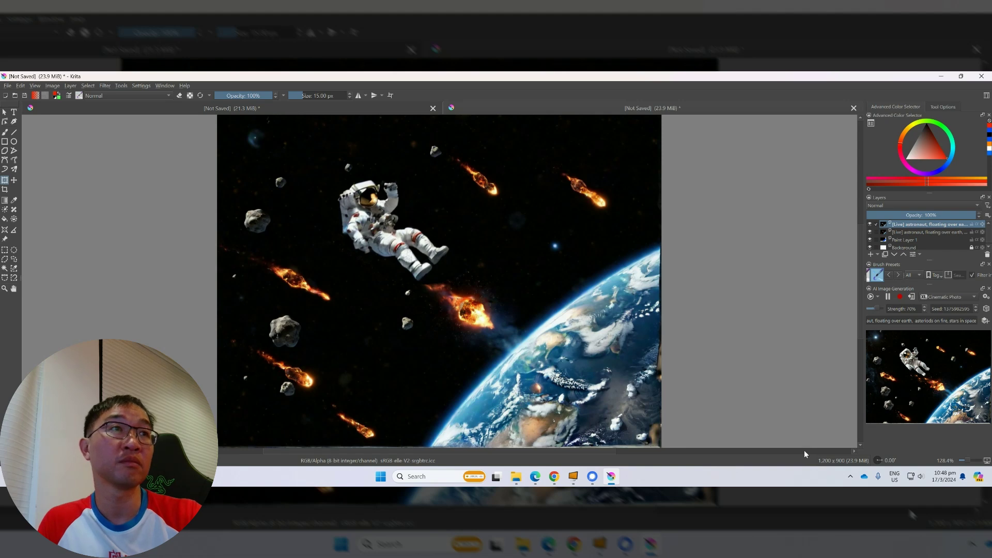
Copy the live result onto the canvas as a new layer twice, raising the generation strength slightly before the second copy
{"action": "left_click", "coordinate": [912, 297]}
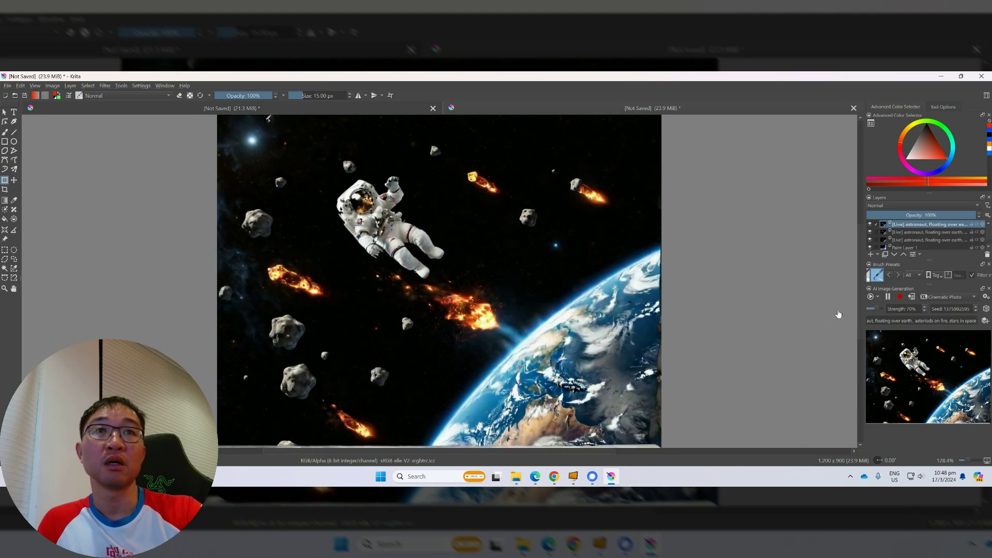
{"action": "left_click", "coordinate": [925, 307]}
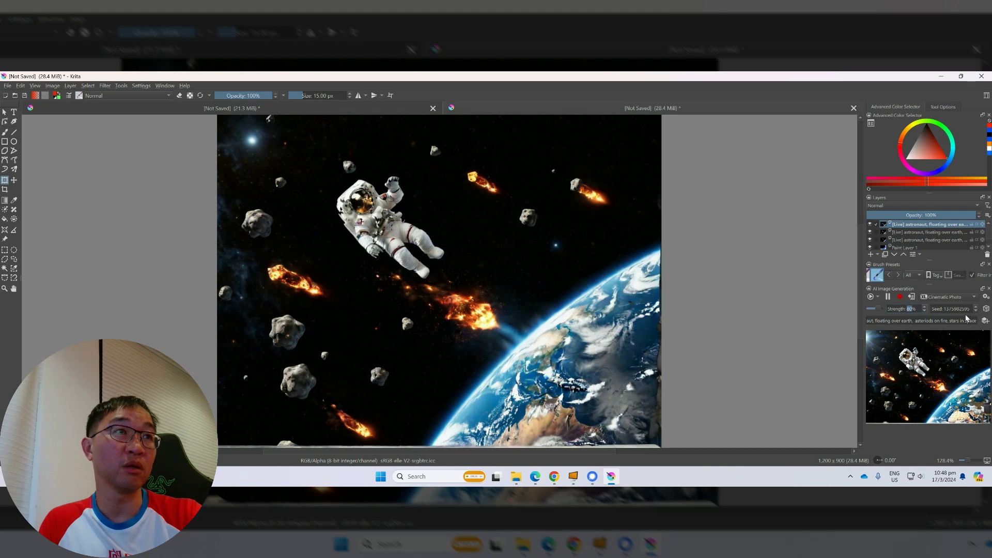
{"action": "left_click", "coordinate": [925, 310]}
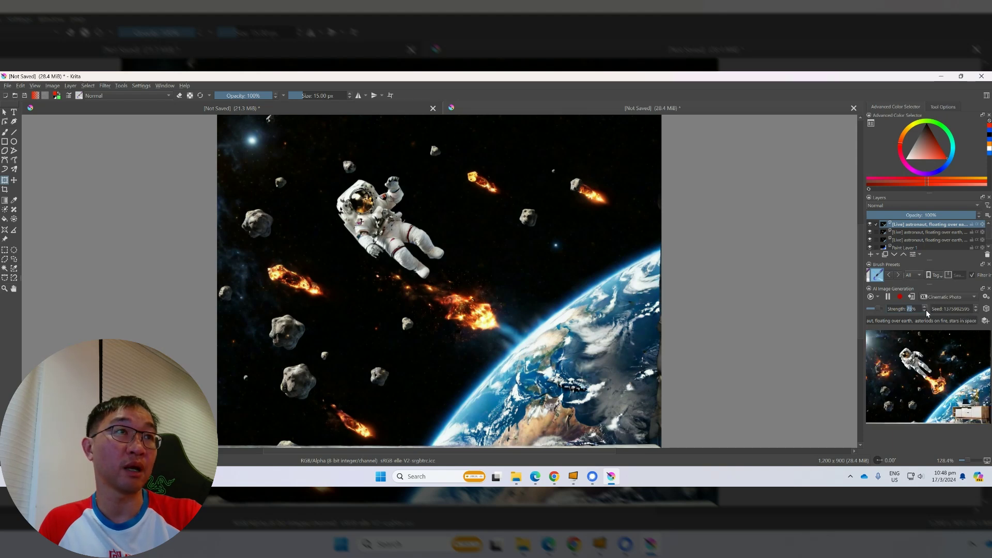
{"action": "left_click", "coordinate": [900, 297]}
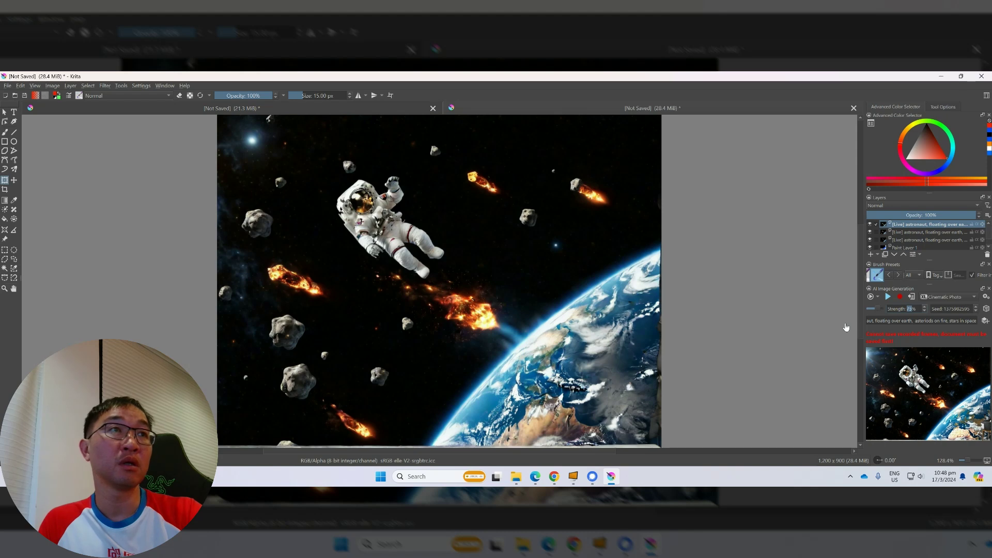
{"action": "left_click", "coordinate": [910, 298]}
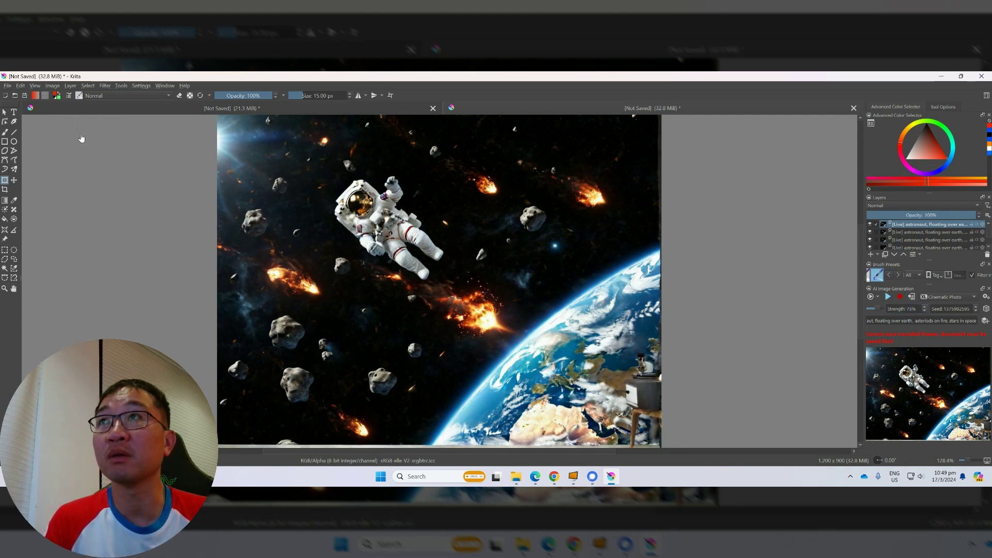
Paint blue over the stray furniture on the Earth with the Wet Paint Details brush at about 144 px
{"action": "right_click", "coordinate": [240, 153]}
{"action": "right_click", "coordinate": [505, 166]}
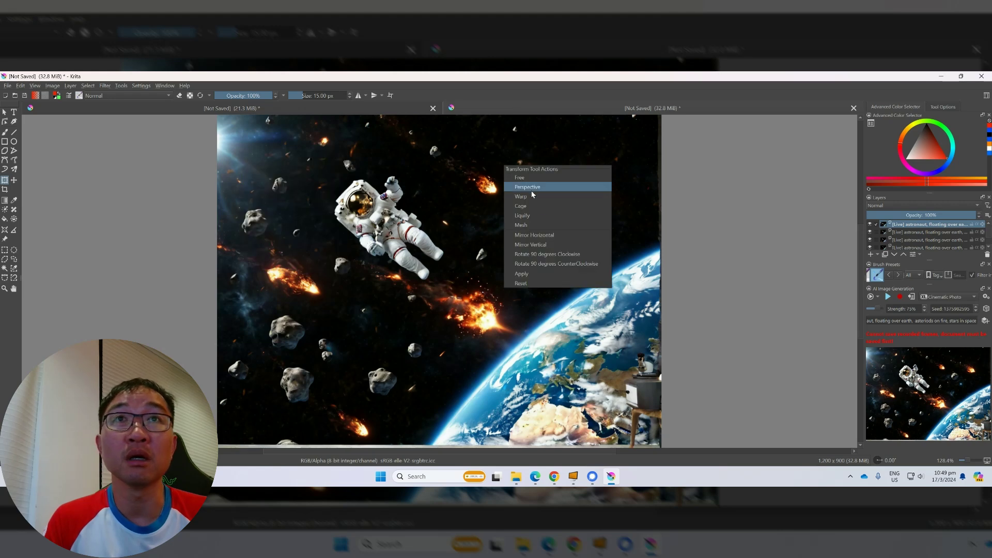
{"action": "left_click", "coordinate": [4, 132]}
{"action": "right_click", "coordinate": [400, 186]}
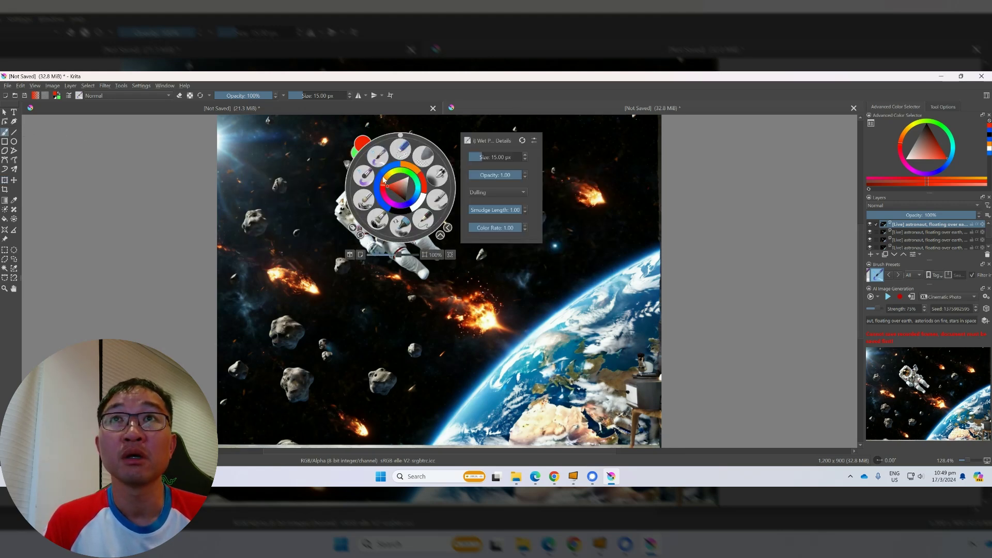
{"action": "left_click_drag", "start_coordinate": [406, 202], "coordinate": [413, 202]}
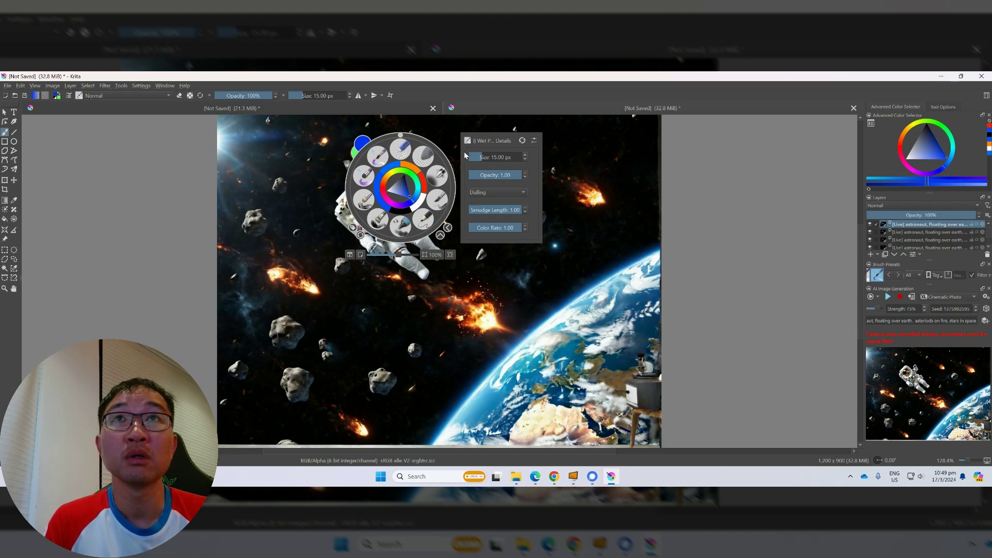
{"action": "left_click", "coordinate": [604, 185]}
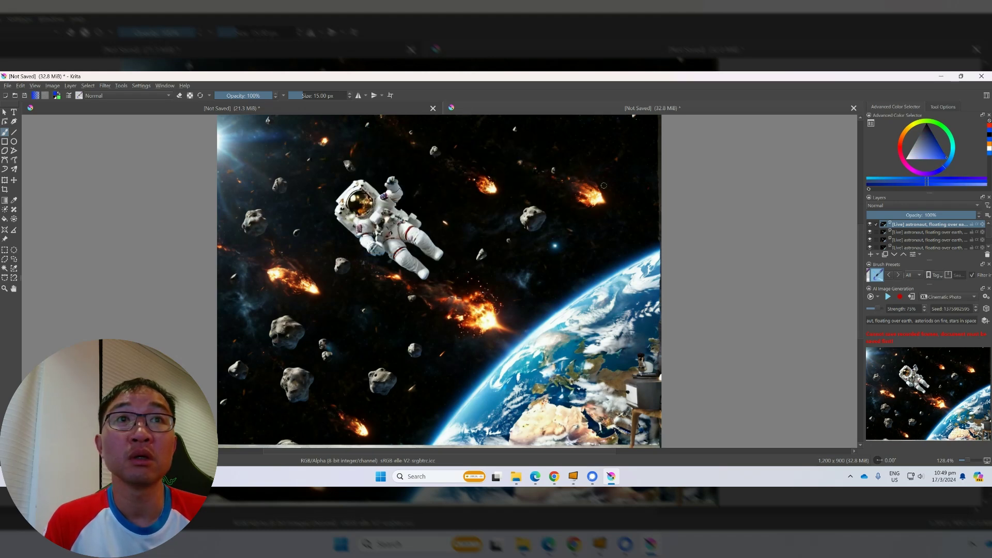
{"action": "right_click", "coordinate": [533, 292]}
{"action": "left_click_drag", "start_coordinate": [636, 172], "coordinate": [646, 172]}
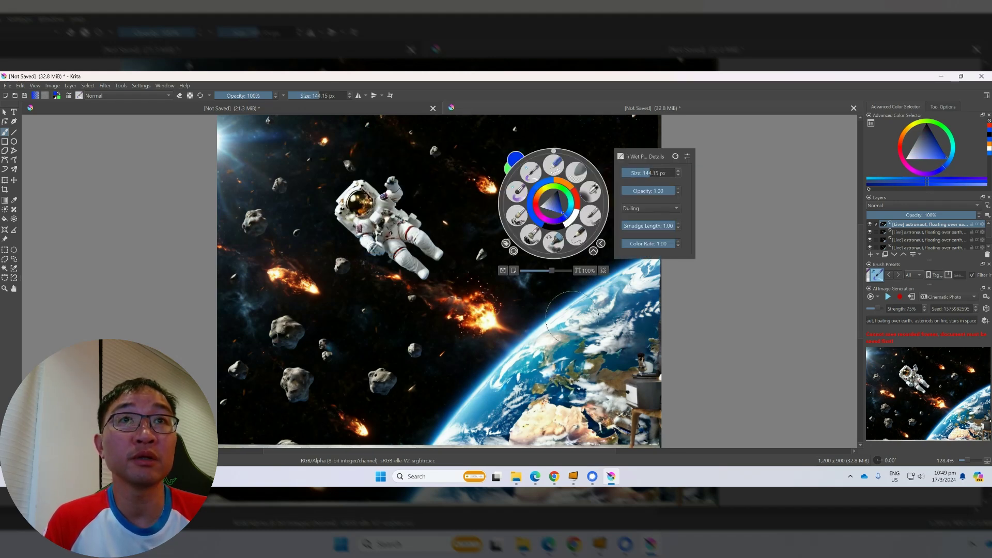
{"action": "left_click", "coordinate": [572, 317]}
{"action": "mouse_move", "coordinate": [636, 414]}
{"action": "left_mouse_down"}
{"action": "mouse_move", "coordinate": [638, 371]}
{"action": "mouse_move", "coordinate": [656, 458]}
{"action": "mouse_move", "coordinate": [660, 392]}
{"action": "mouse_move", "coordinate": [631, 436]}
{"action": "mouse_move", "coordinate": [616, 443]}
{"action": "mouse_move", "coordinate": [603, 410]}
{"action": "mouse_move", "coordinate": [557, 445]}
{"action": "mouse_move", "coordinate": [666, 312]}
{"action": "left_mouse_up"}
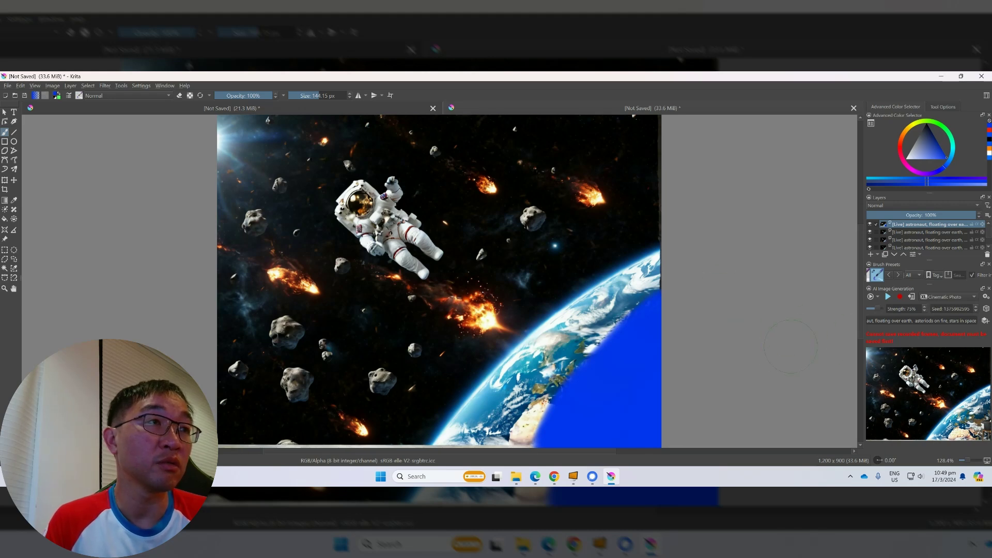
Resume live generation at 70% strength and copy the regenerated scene onto the canvas as a new layer
{"action": "left_click", "coordinate": [887, 298]}
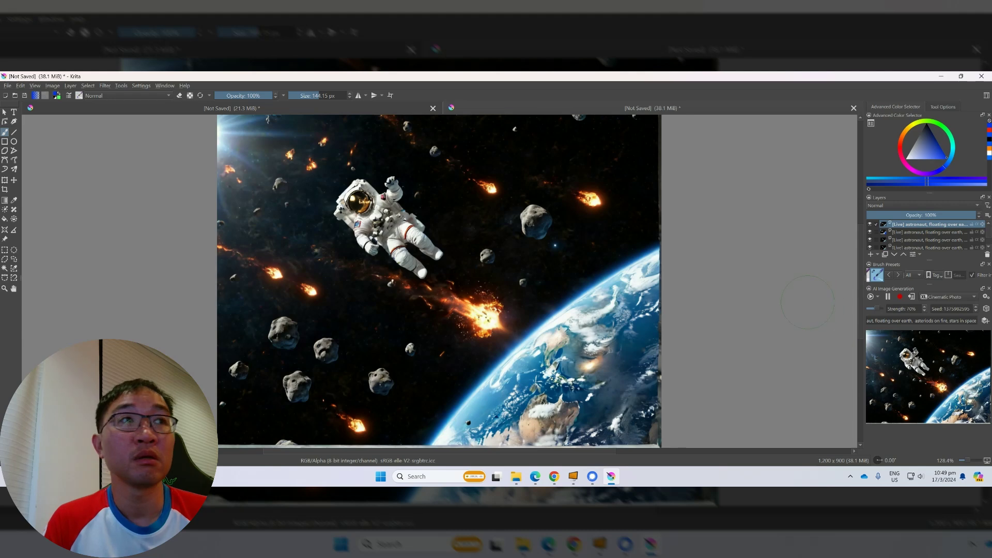
{"action": "left_click", "coordinate": [913, 299]}
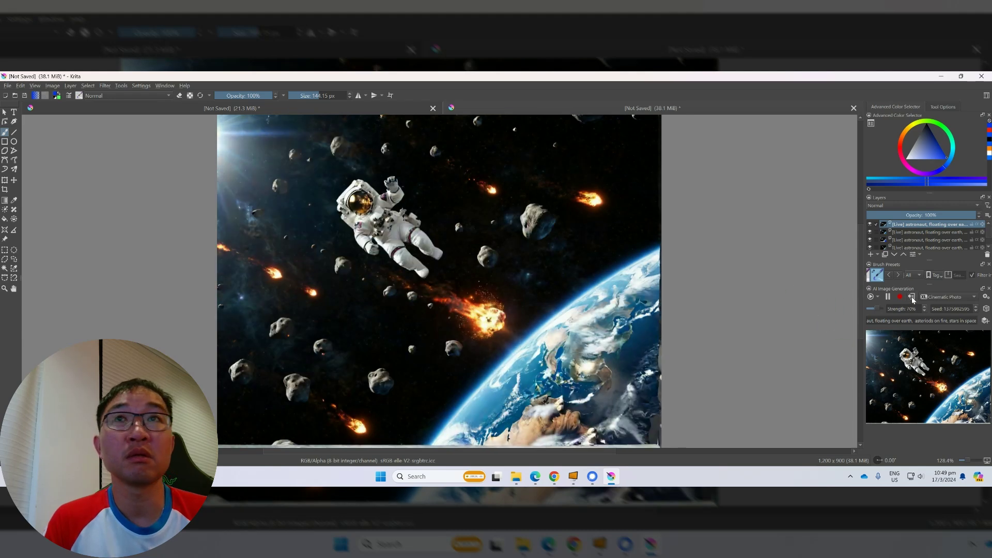